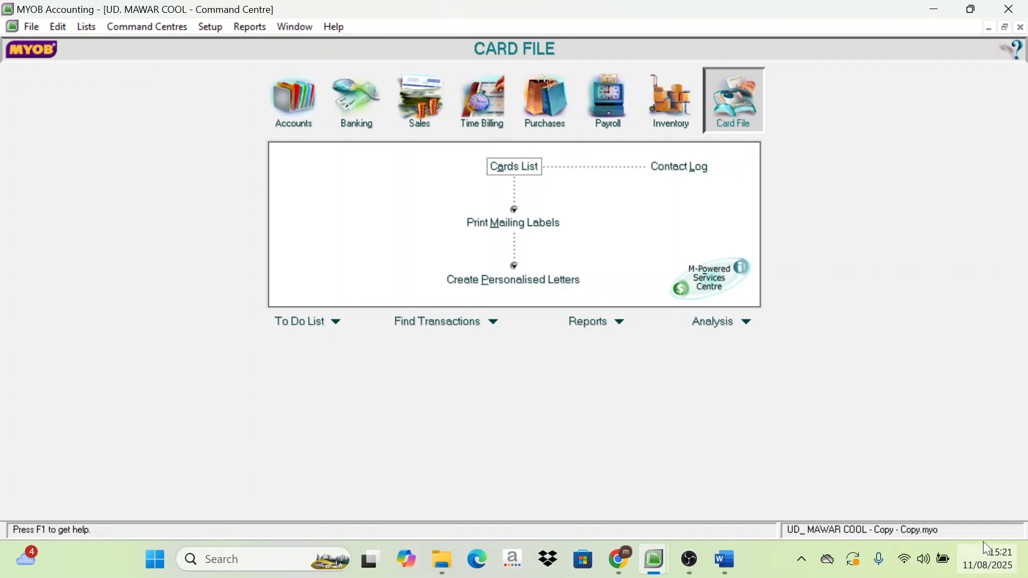
- Review the UD. MAWAR COOL trial balance in Word, alternating with the MYOB Accounting command centre
{"action": "left_click", "coordinate": [716, 559]}
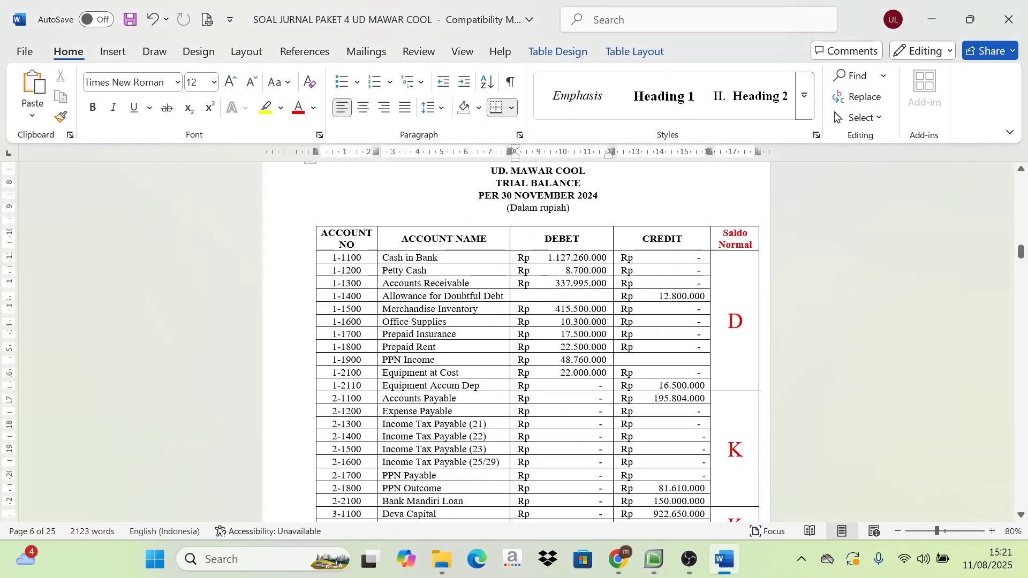
{"action": "scroll", "coordinate": [578, 449], "scroll_direction": "up", "scroll_amount": 1}
{"action": "scroll", "coordinate": [579, 449], "scroll_direction": "down", "scroll_amount": 1}
{"action": "mouse_move", "coordinate": [654, 559]}
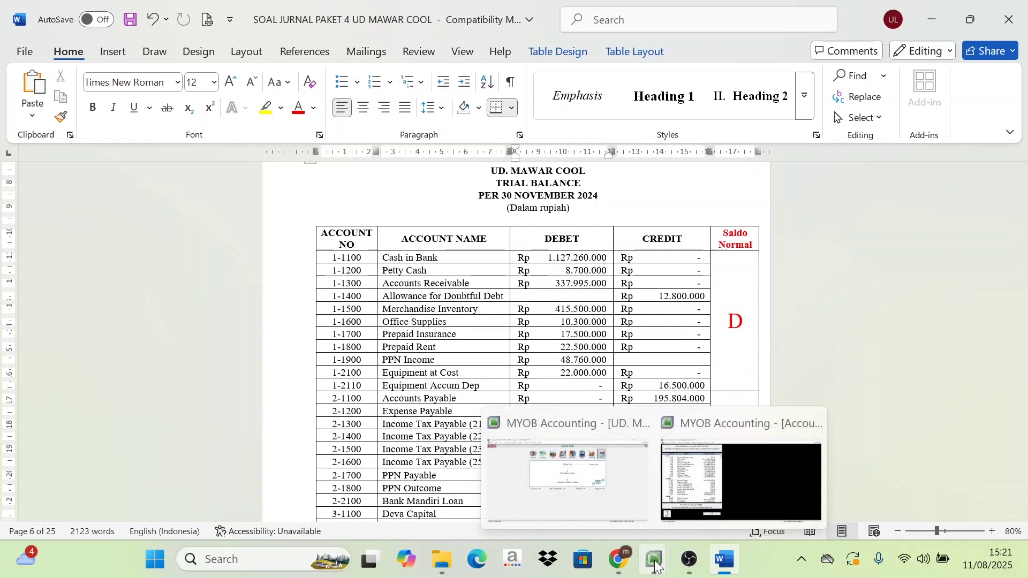
{"action": "left_click", "coordinate": [577, 494]}
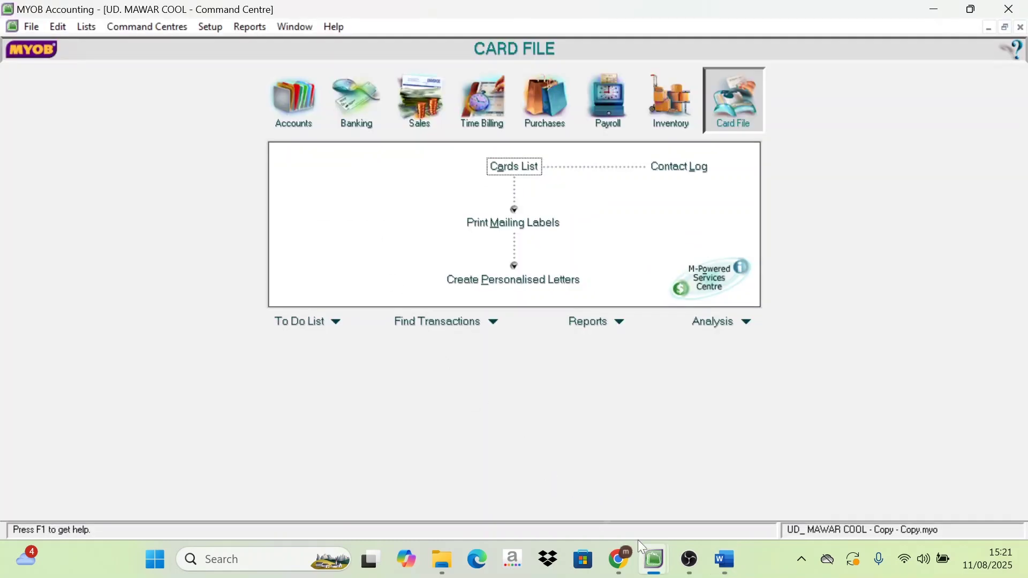
{"action": "left_click", "coordinate": [726, 559]}
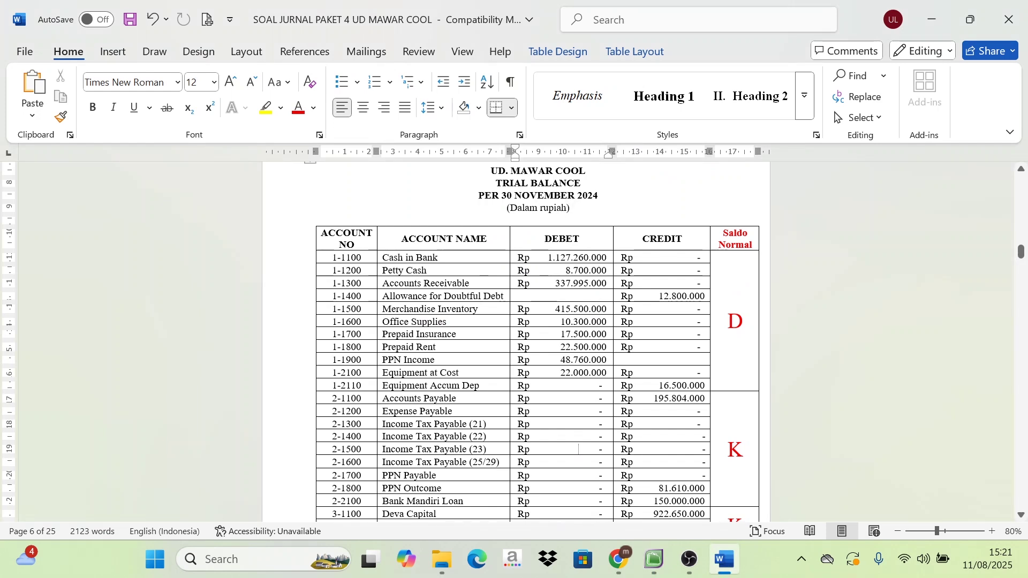
{"action": "mouse_move", "coordinate": [654, 560]}
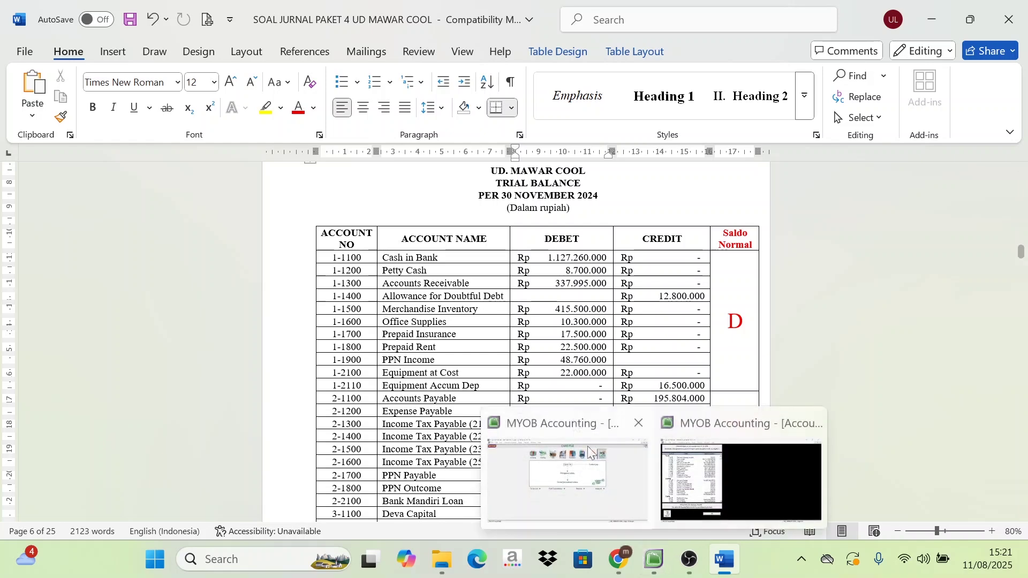
{"action": "left_click", "coordinate": [593, 484]}
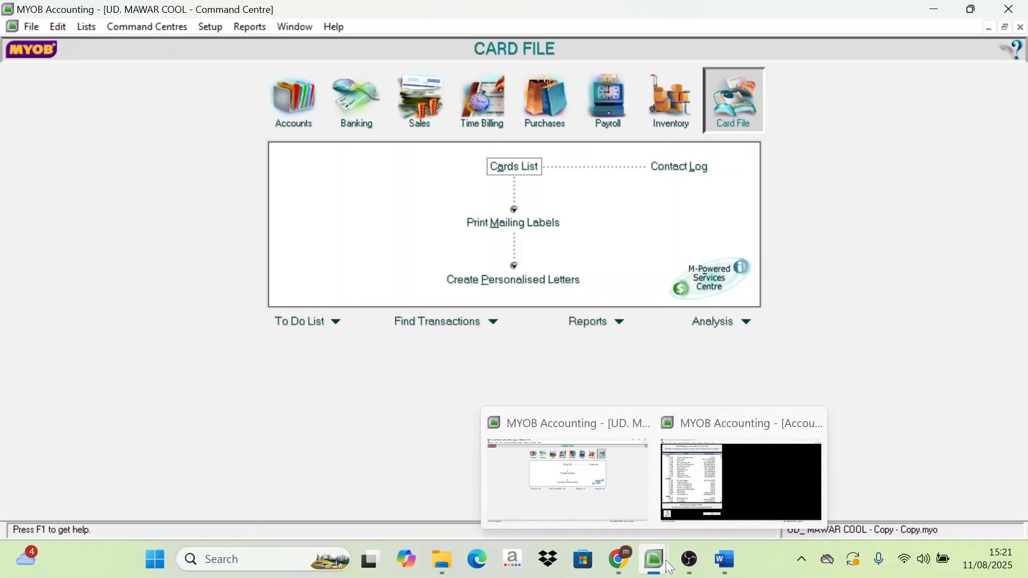
{"action": "left_click", "coordinate": [728, 555]}
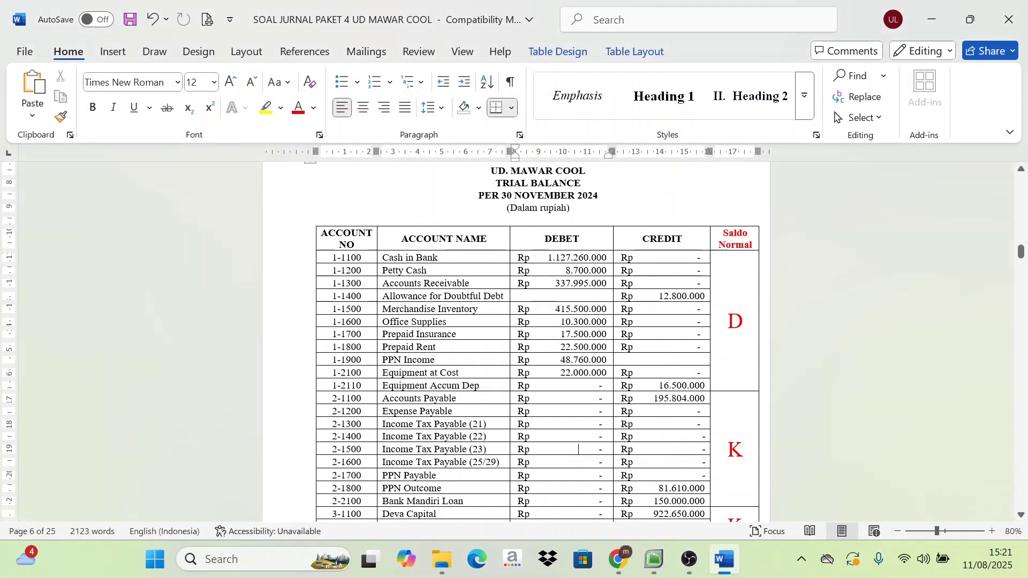
- Switch to MYOB Accounting and open the Account Opening Balances window
{"action": "mouse_move", "coordinate": [655, 560]}
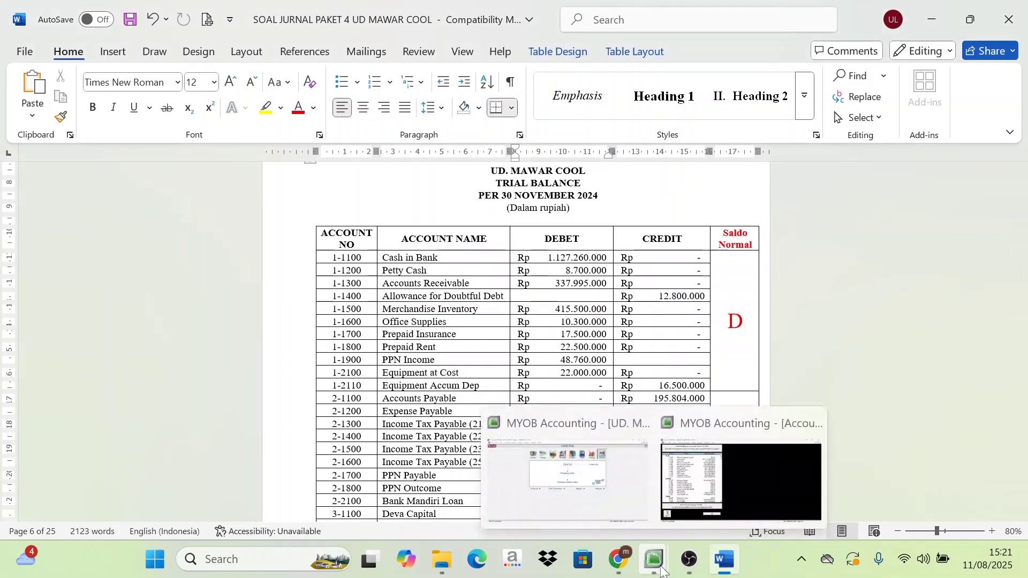
{"action": "left_click", "coordinate": [602, 496]}
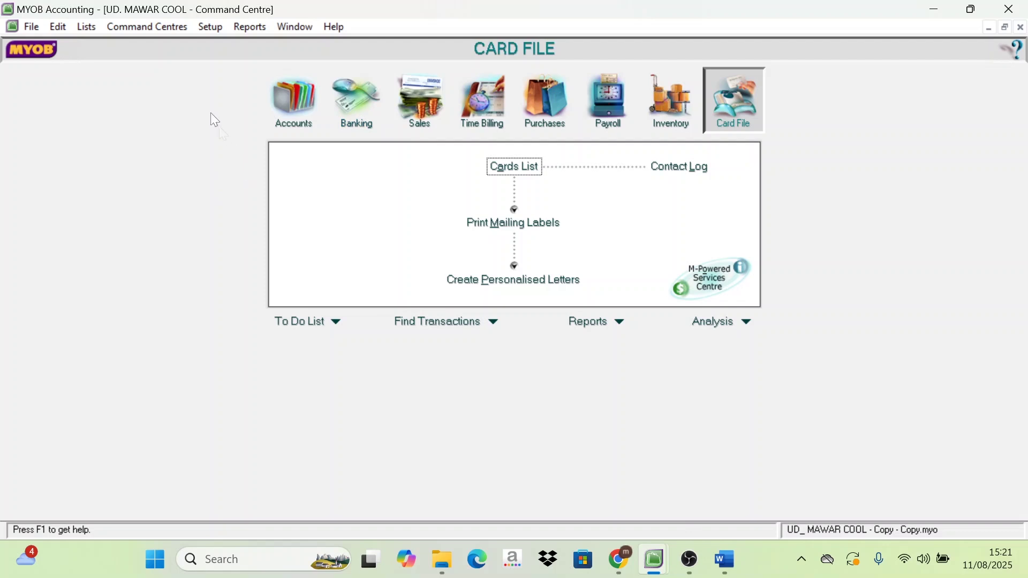
{"action": "left_click", "coordinate": [210, 28]}
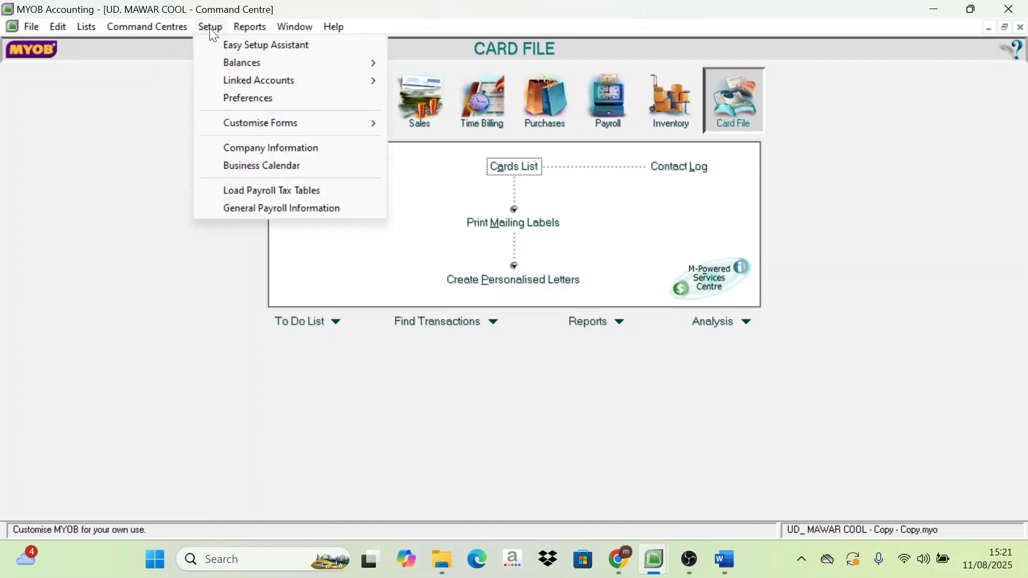
{"action": "mouse_move", "coordinate": [230, 65]}
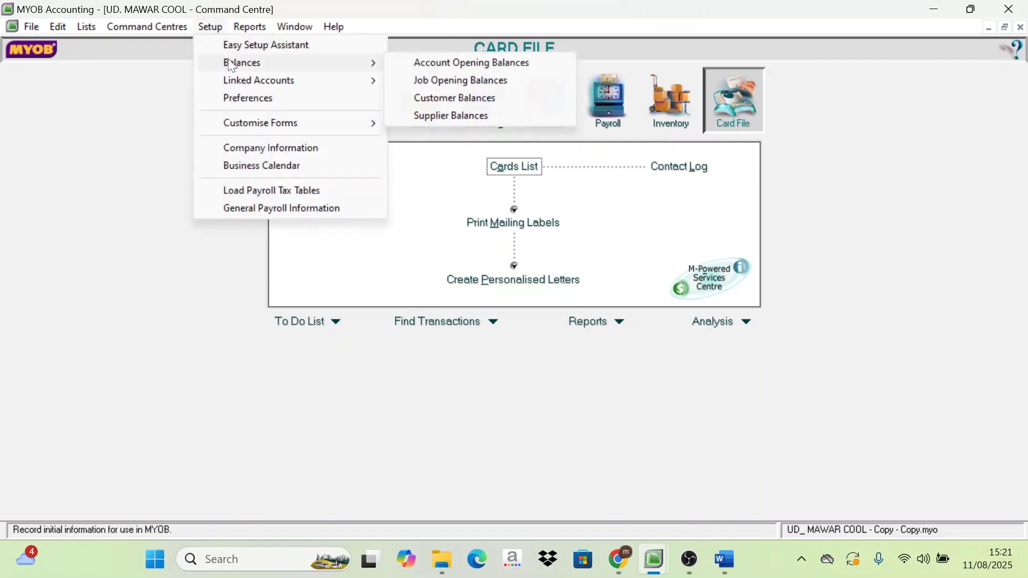
{"action": "left_click", "coordinate": [462, 63]}
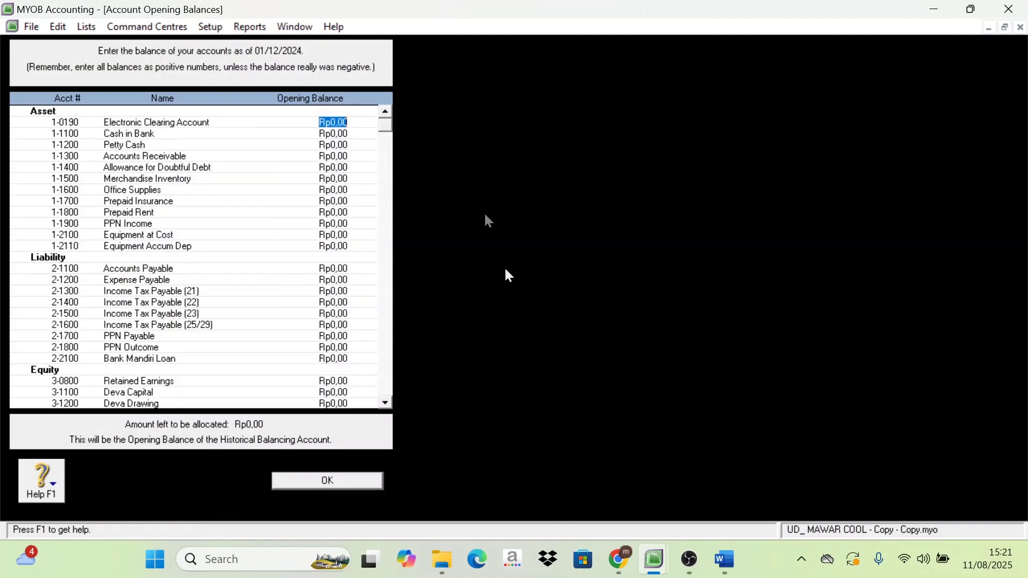
- Place the Word trial balance side by side with MYOB's account opening balances, with all table columns in view
{"action": "left_click", "coordinate": [729, 568]}
{"action": "key", "text": "super+Right"}
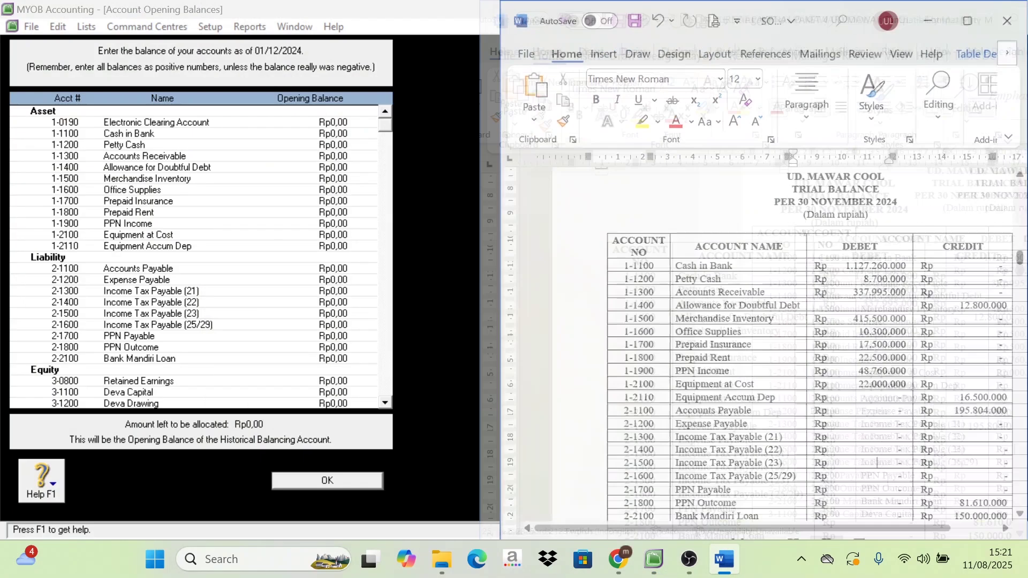
{"action": "left_click", "coordinate": [133, 155]}
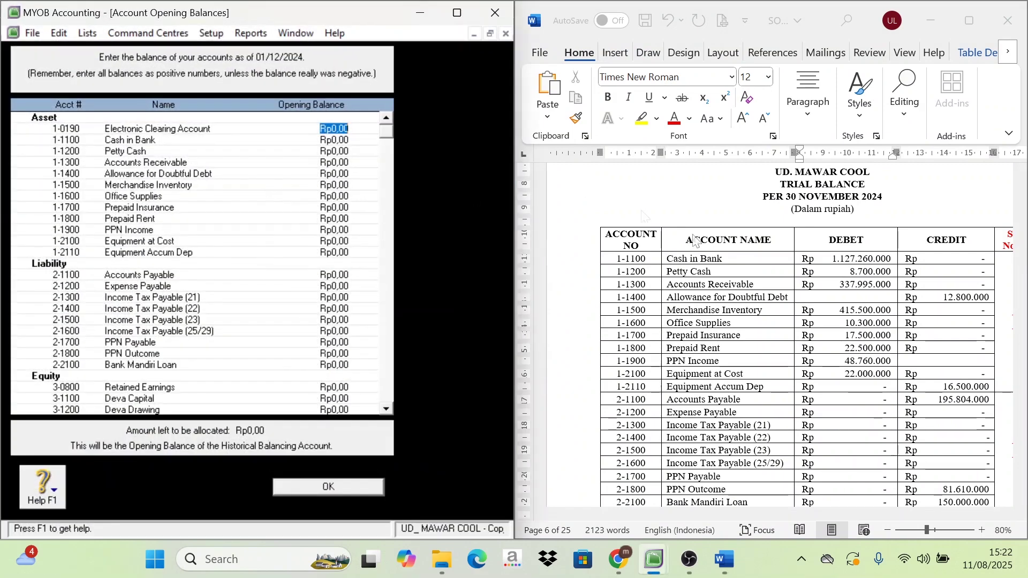
{"action": "left_click_drag", "start_coordinate": [722, 518], "coordinate": [768, 515]}
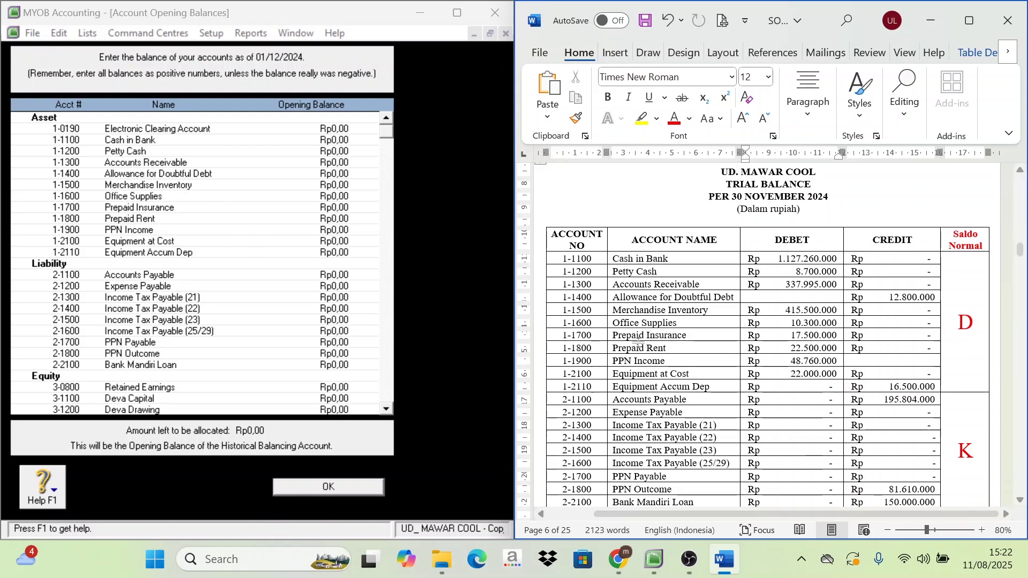
{"action": "scroll", "coordinate": [768, 334], "scroll_direction": "down", "scroll_amount": 1}
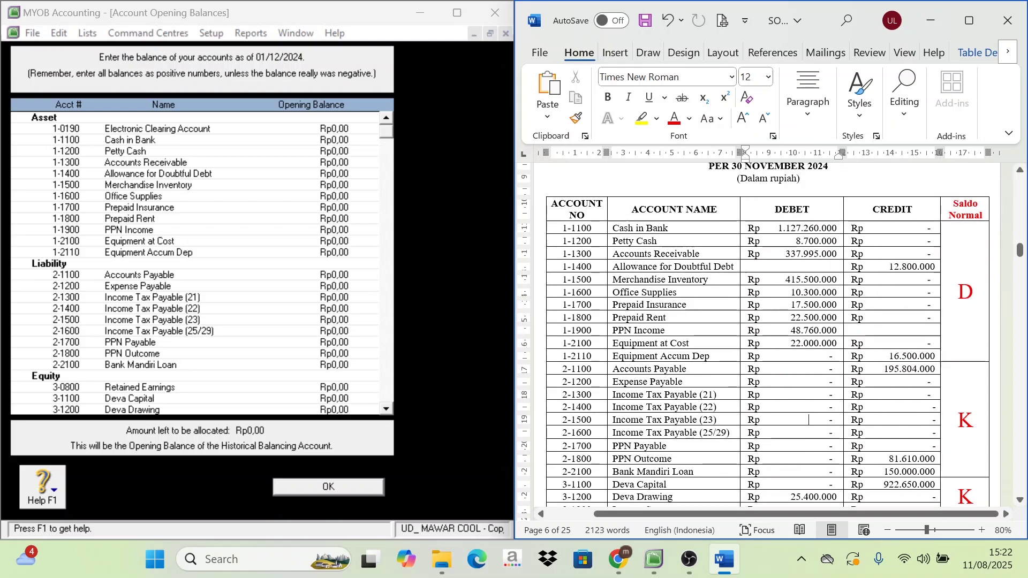
{"action": "left_click_drag", "start_coordinate": [558, 227], "coordinate": [985, 225]}
{"action": "key", "text": "shift+Down"}
{"action": "key", "text": "shift+Down"}
{"action": "key", "text": "shift+Down"}
{"action": "key", "text": "shift+Down"}
{"action": "key", "text": "shift+Down"}
{"action": "key", "text": "shift+Down"}
{"action": "key", "text": "shift+Down"}
{"action": "key", "text": "shift+Down"}
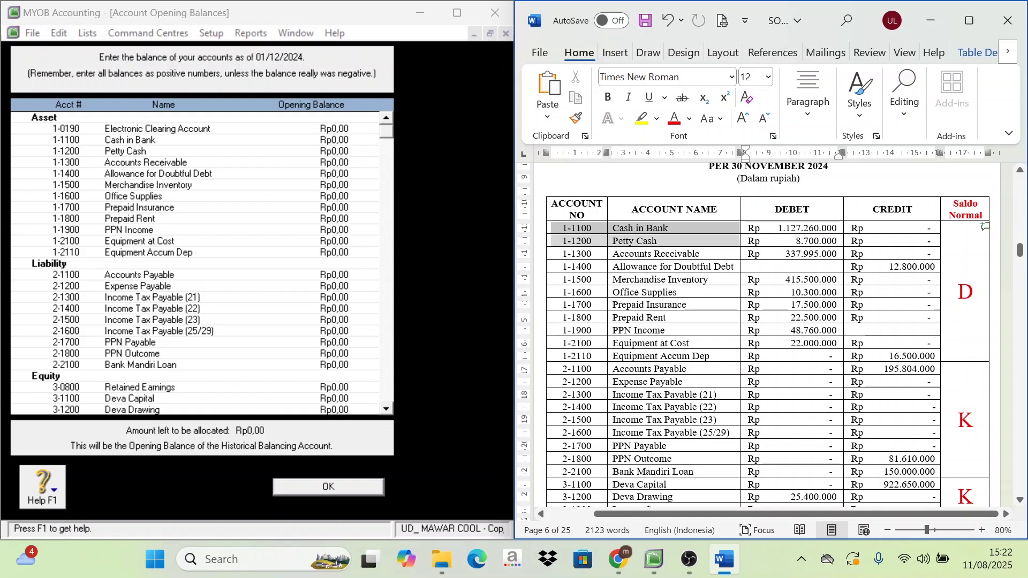
{"action": "key", "text": "shift+Down"}
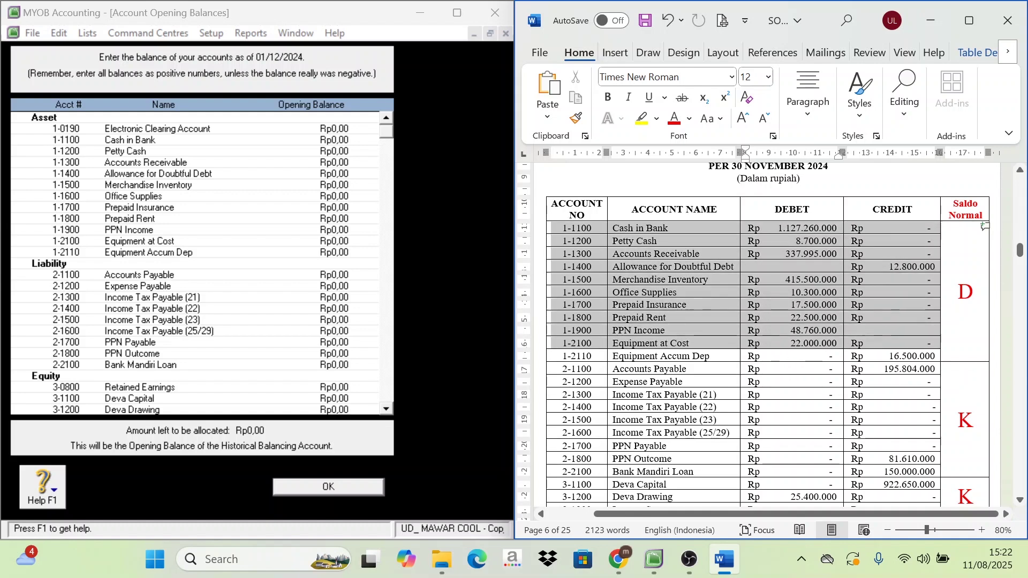
{"action": "key", "text": "shift+Down"}
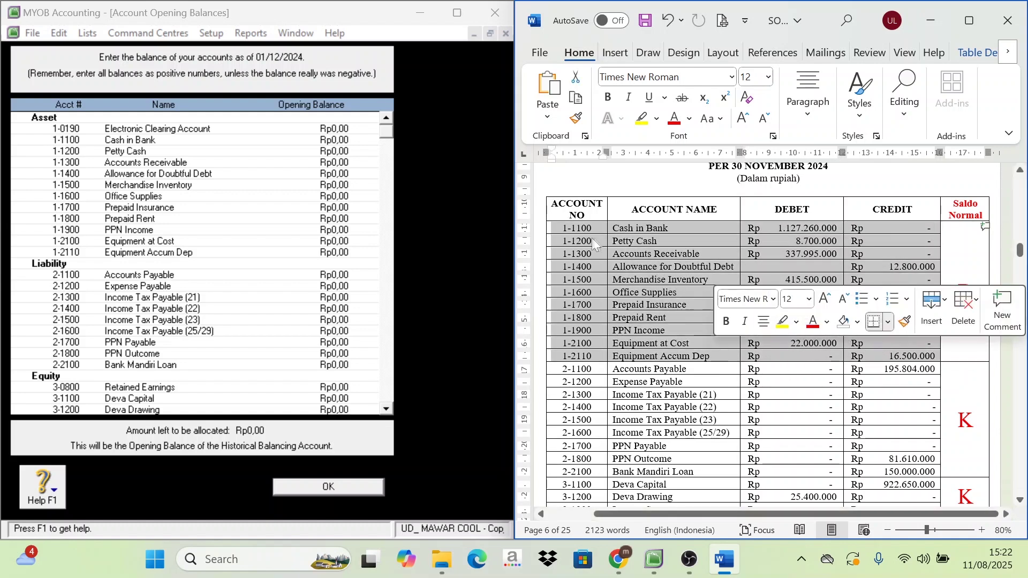
- Colour the trial balance rows from 1-1100 Cash in Bank to 1-2110 Equipment Accum Dep red
{"action": "left_click", "coordinate": [566, 228]}
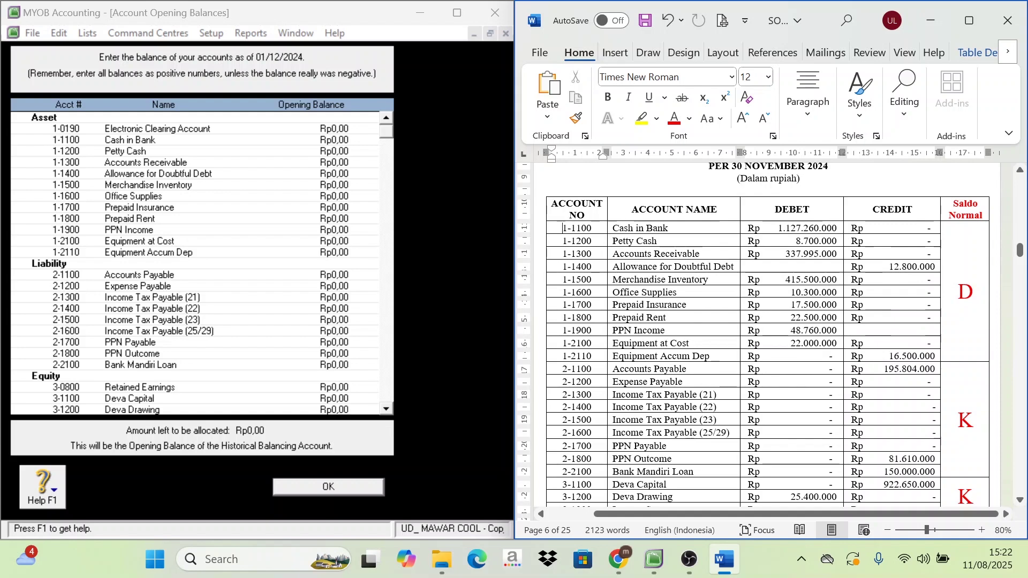
{"action": "key", "text": "shift+Down"}
{"action": "key", "text": "shift+Down"}
{"action": "key", "text": "shift+Down"}
{"action": "key", "text": "shift+Down"}
{"action": "key", "text": "shift+Down"}
{"action": "key", "text": "shift+Down"}
{"action": "key", "text": "shift+Down"}
{"action": "key", "text": "shift+Down"}
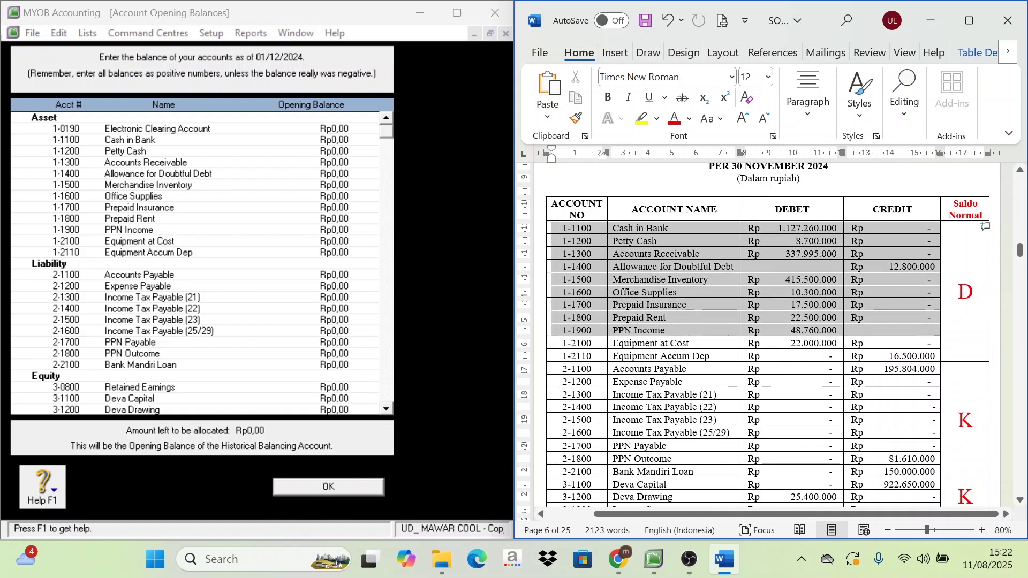
{"action": "key", "text": "shift+Down"}
{"action": "key", "text": "shift+Down"}
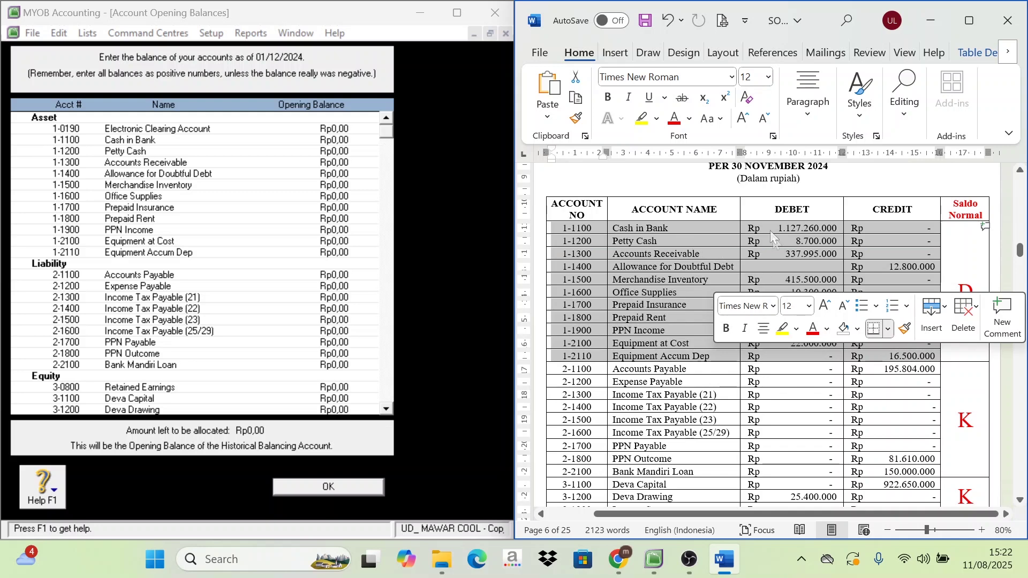
{"action": "left_click", "coordinate": [674, 119]}
{"action": "left_click", "coordinate": [681, 279]}
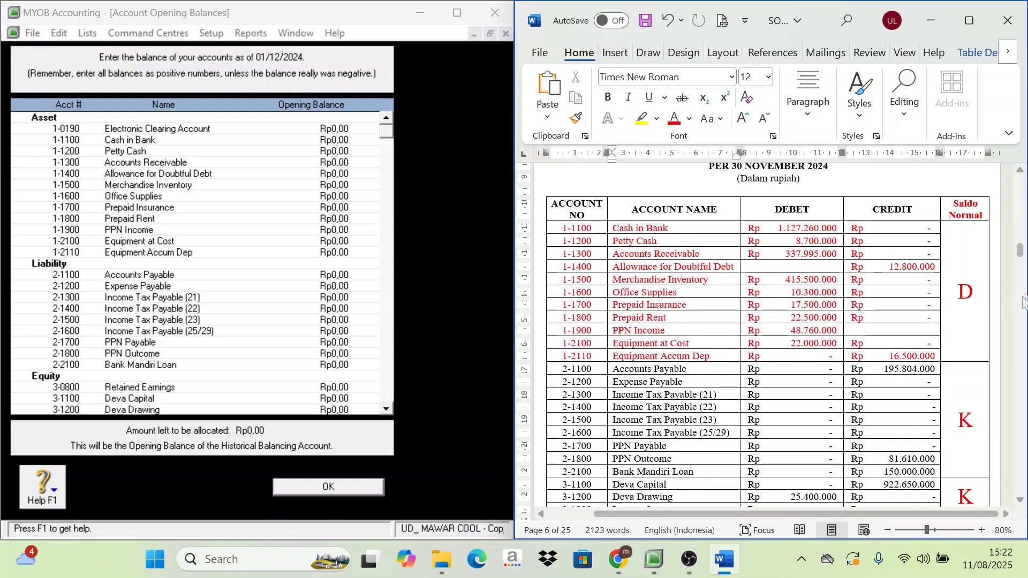
- Check the asset accounts' normal balance in the trial balance against MYOB's Electronic Clearing Account and Cash in Bank opening balance fields
{"action": "left_click_drag", "start_coordinate": [974, 292], "coordinate": [959, 292]}
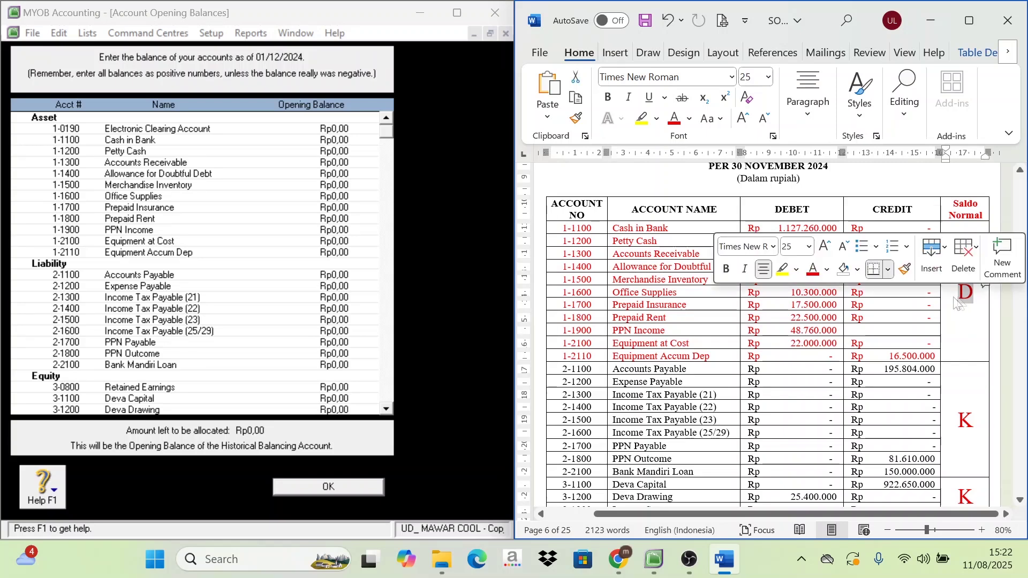
{"action": "left_click", "coordinate": [796, 318]}
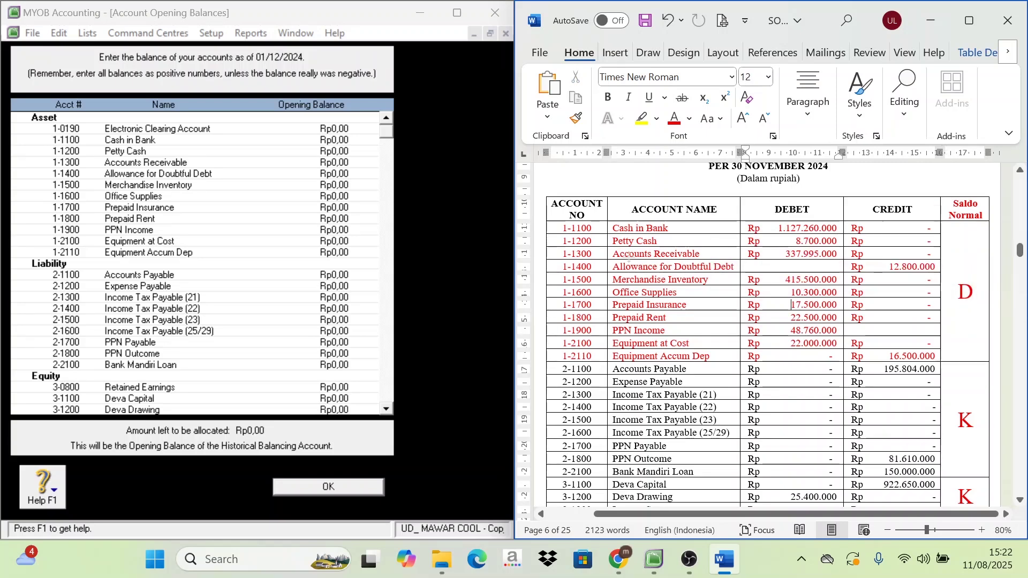
{"action": "left_click", "coordinate": [335, 128]}
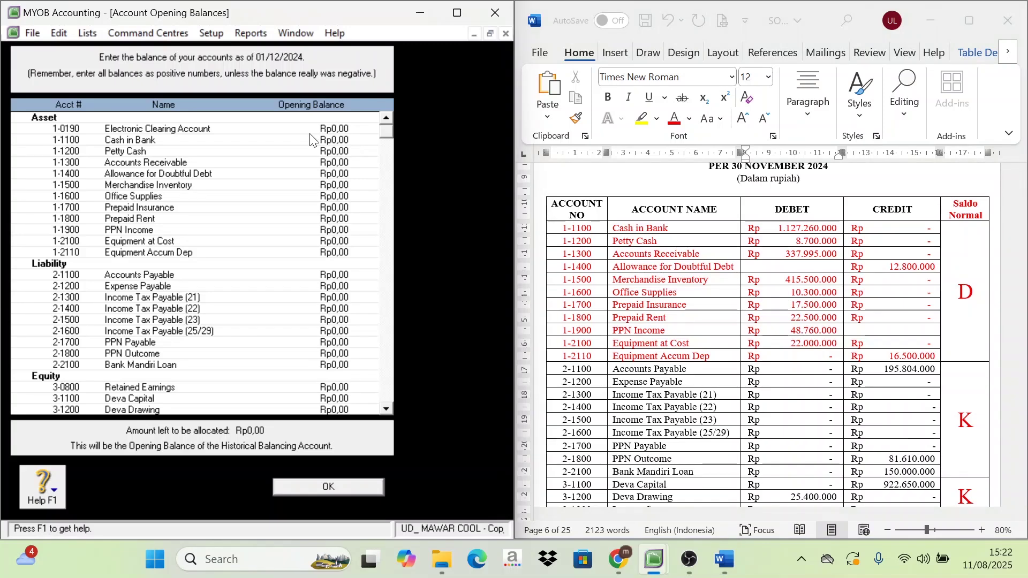
{"action": "left_click_drag", "start_coordinate": [319, 128], "coordinate": [343, 128]}
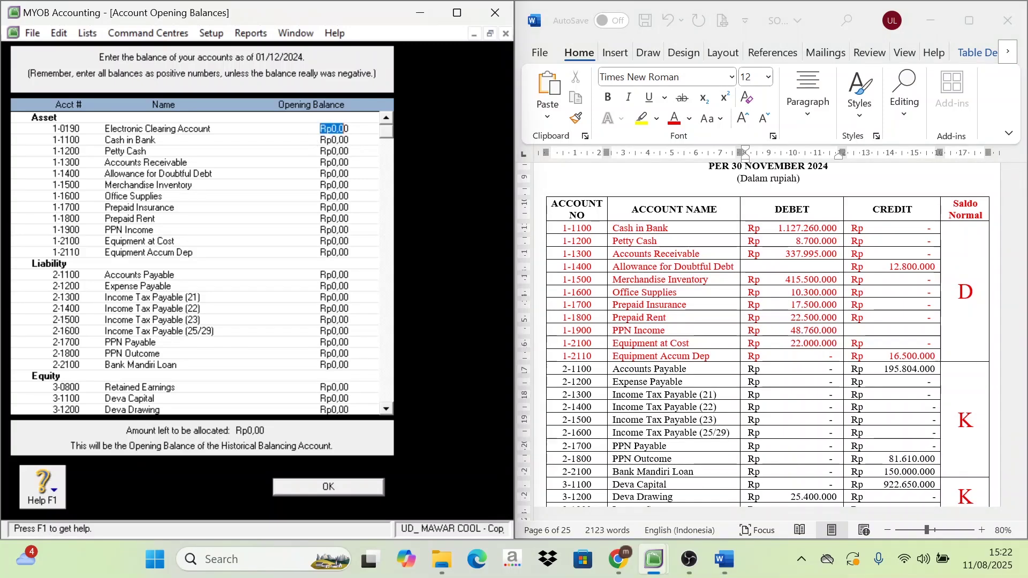
{"action": "left_click", "coordinate": [329, 140]}
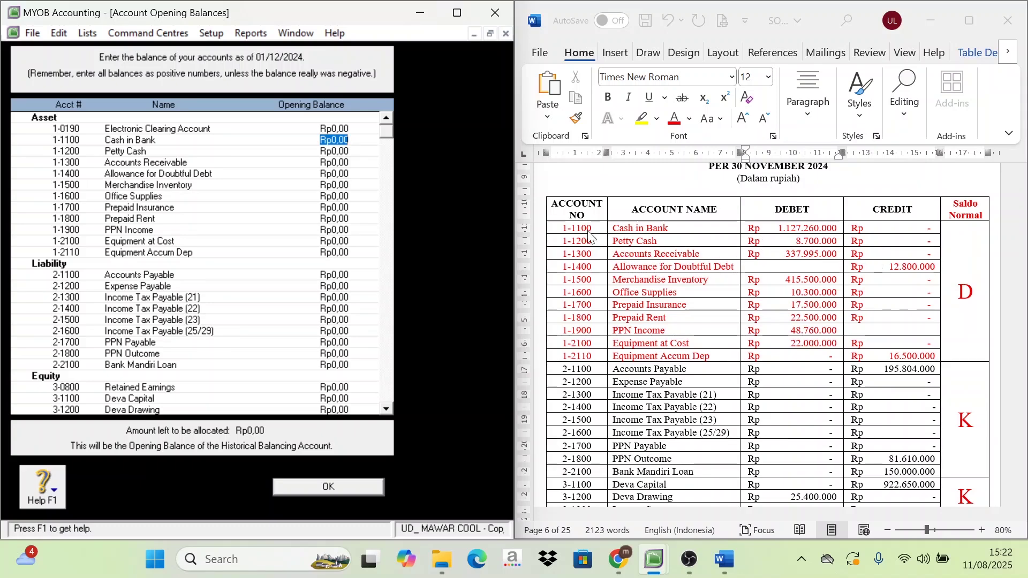
- Examine the asset rows in the trial balance, especially the credit amounts for Allowance for Doubtful Debt and Equipment Accum Dep
{"action": "left_click", "coordinate": [791, 304]}
{"action": "left_click_drag", "start_coordinate": [557, 227], "coordinate": [803, 356]}
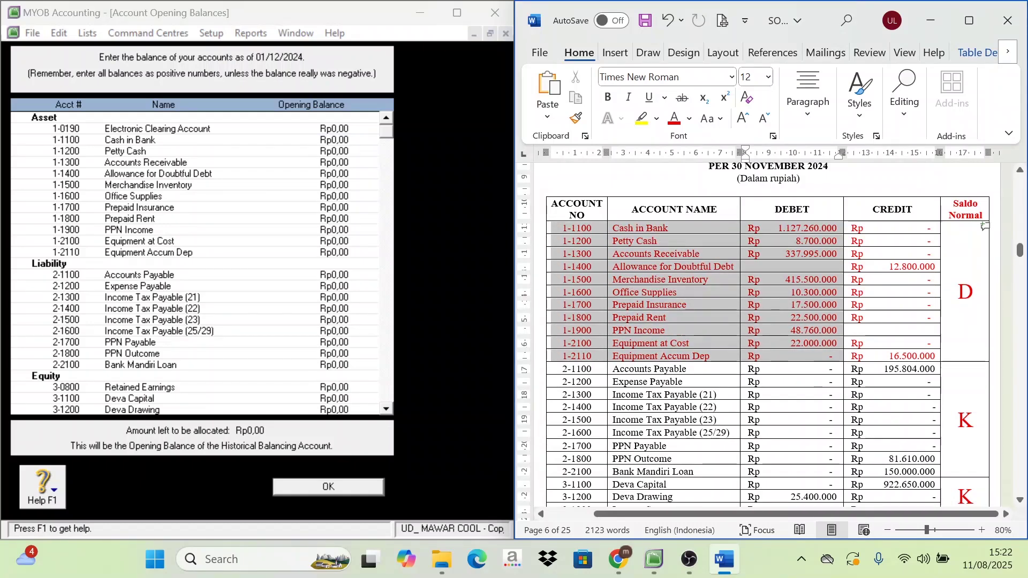
{"action": "left_click_drag", "start_coordinate": [852, 267], "coordinate": [937, 266]}
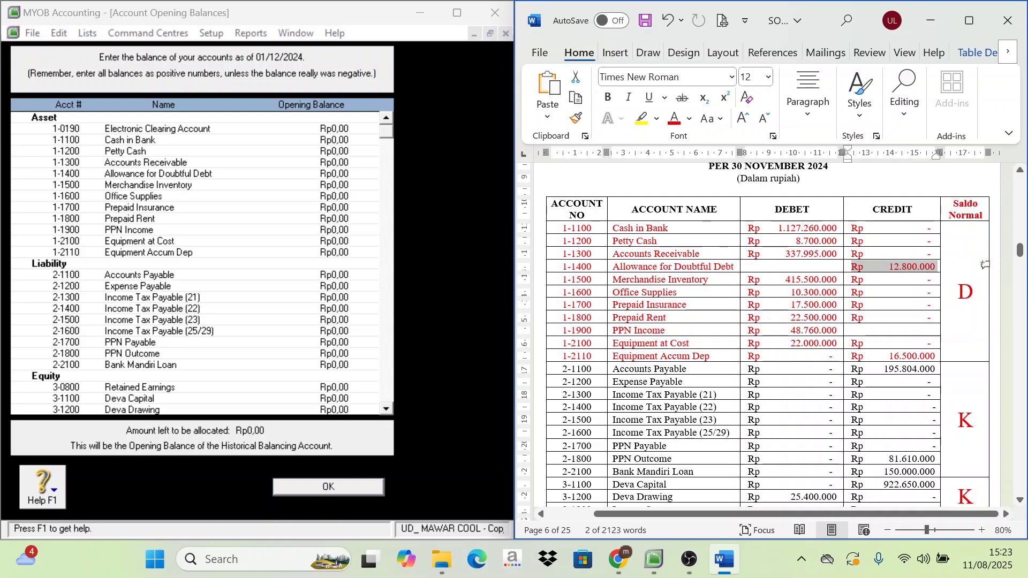
{"action": "left_click_drag", "start_coordinate": [853, 356], "coordinate": [937, 356]}
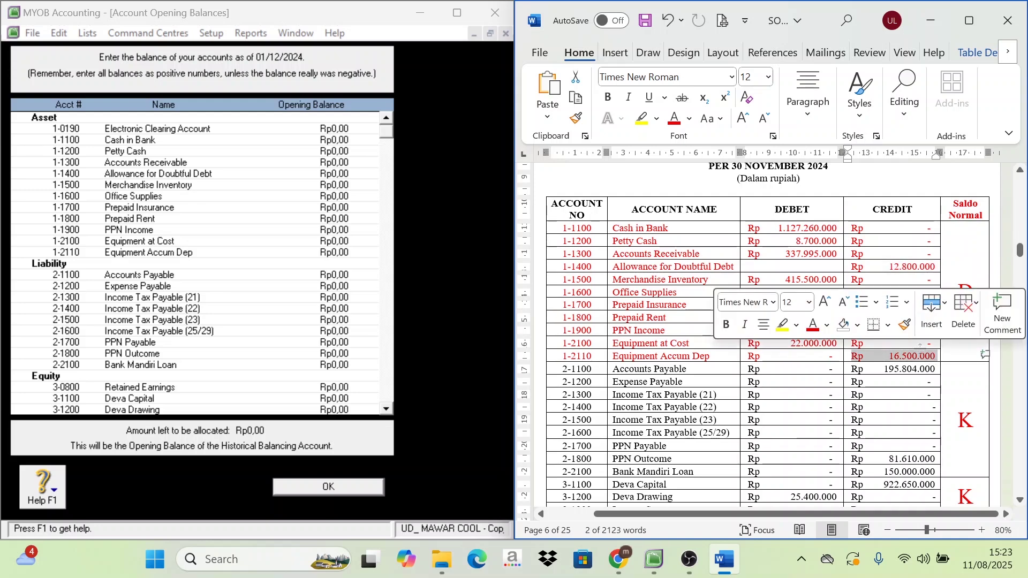
{"action": "left_click", "coordinate": [884, 253]}
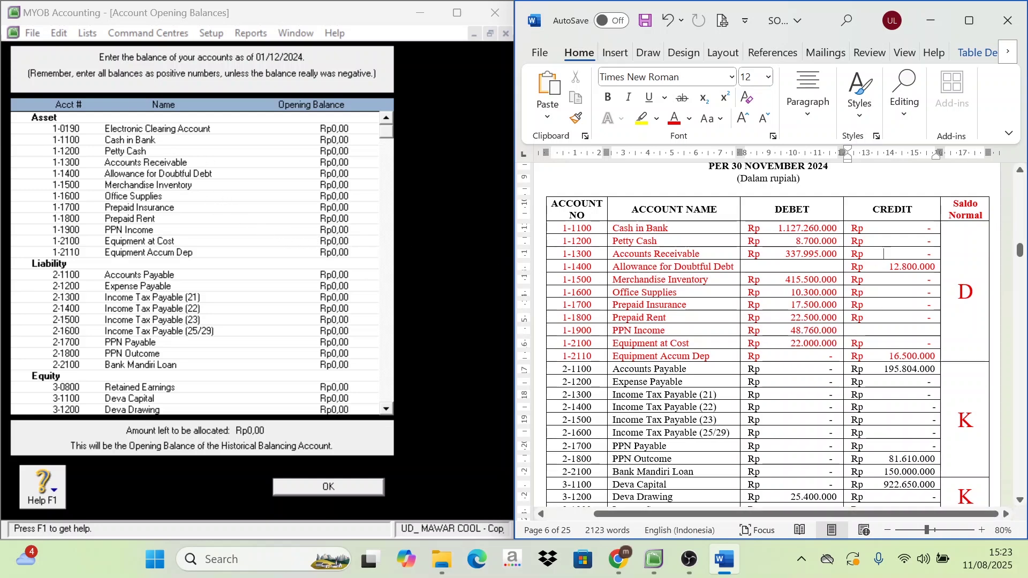
{"action": "left_click_drag", "start_coordinate": [857, 266], "coordinate": [910, 279]}
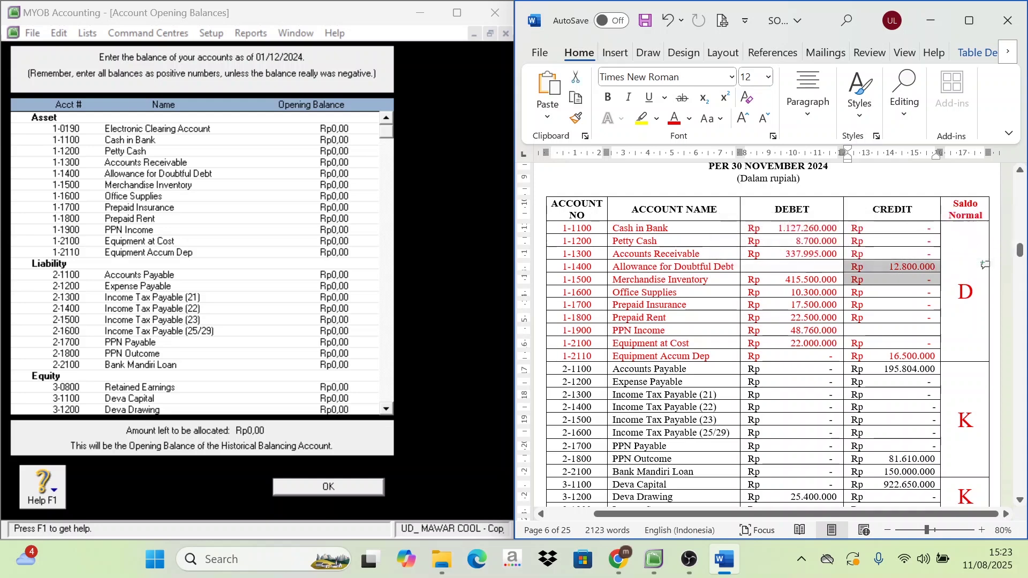
{"action": "left_click_drag", "start_coordinate": [886, 356], "coordinate": [924, 359]}
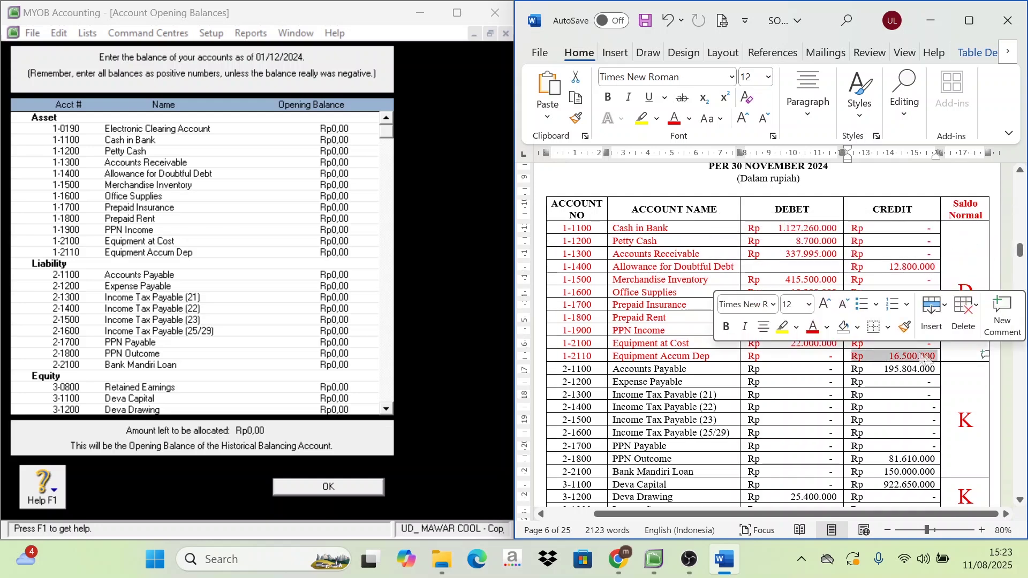
{"action": "left_click", "coordinate": [779, 228]}
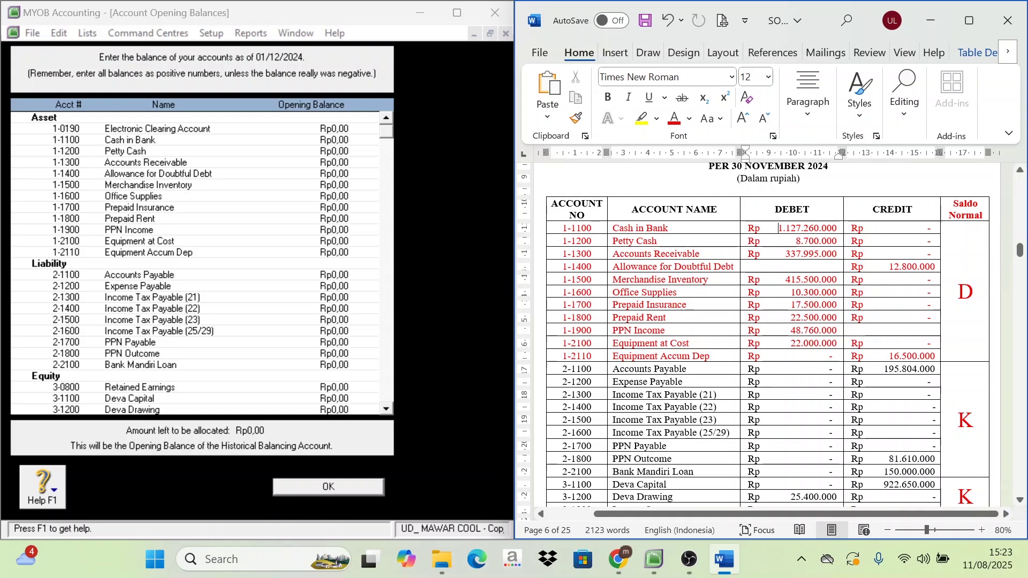
- Set the debit amounts from Cash in Bank to Equipment at Cost in the trial balance to the automatic font colour
{"action": "left_click_drag", "start_coordinate": [557, 229], "coordinate": [964, 290]}
{"action": "left_click", "coordinate": [605, 287]}
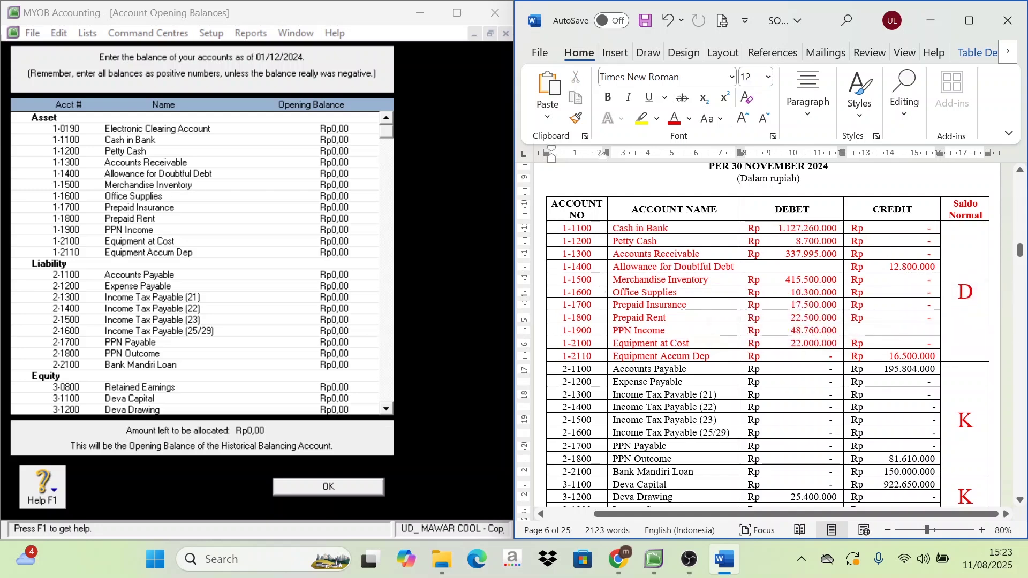
{"action": "left_click", "coordinate": [637, 229]}
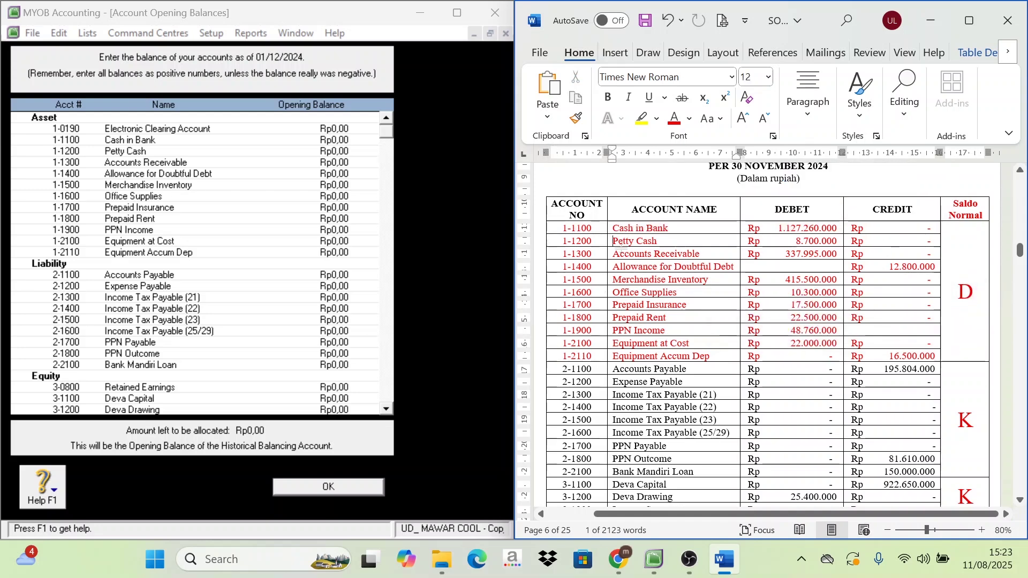
{"action": "left_click", "coordinate": [613, 279]}
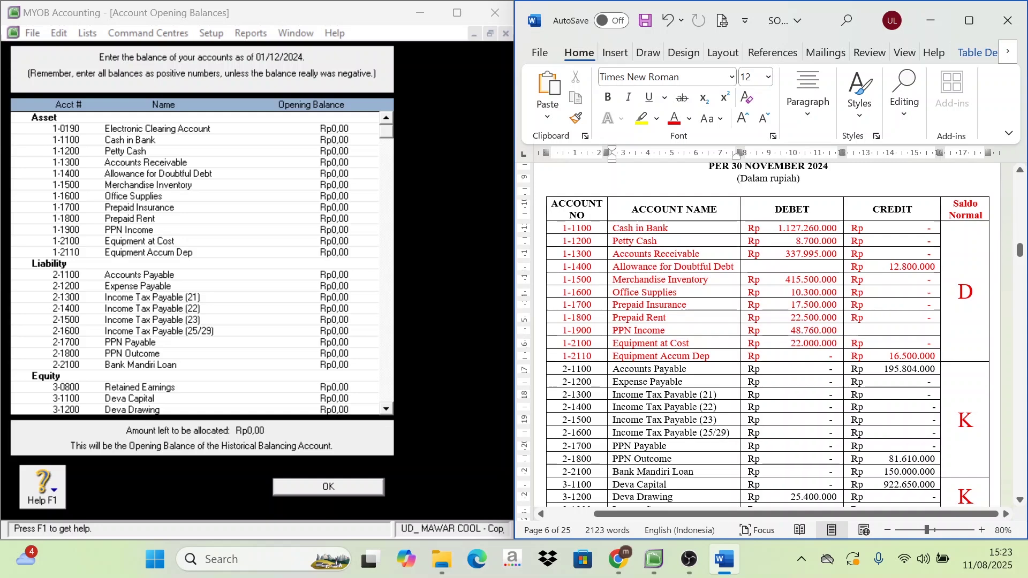
{"action": "left_click_drag", "start_coordinate": [792, 228], "coordinate": [793, 343]}
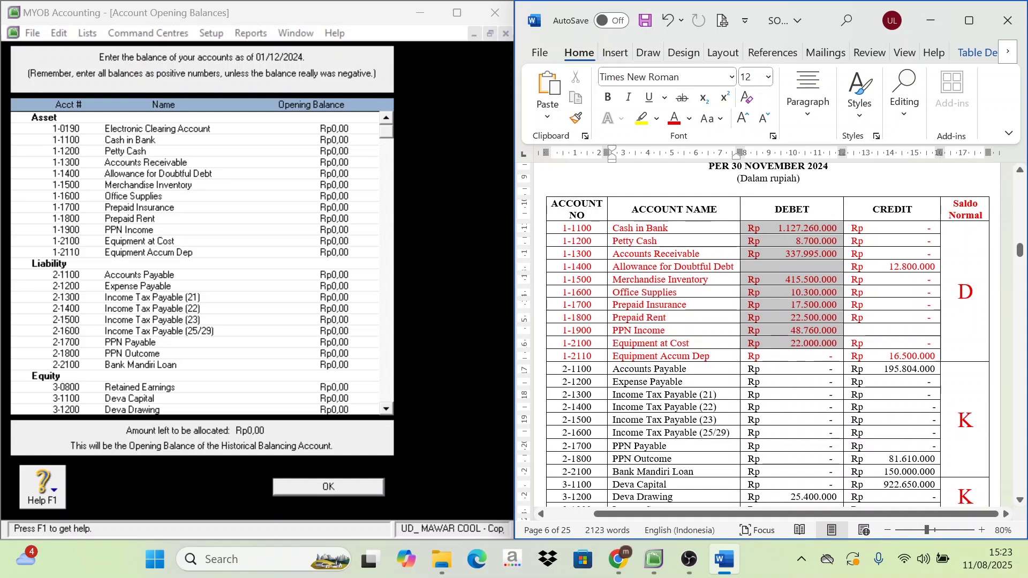
{"action": "left_click", "coordinate": [689, 119]}
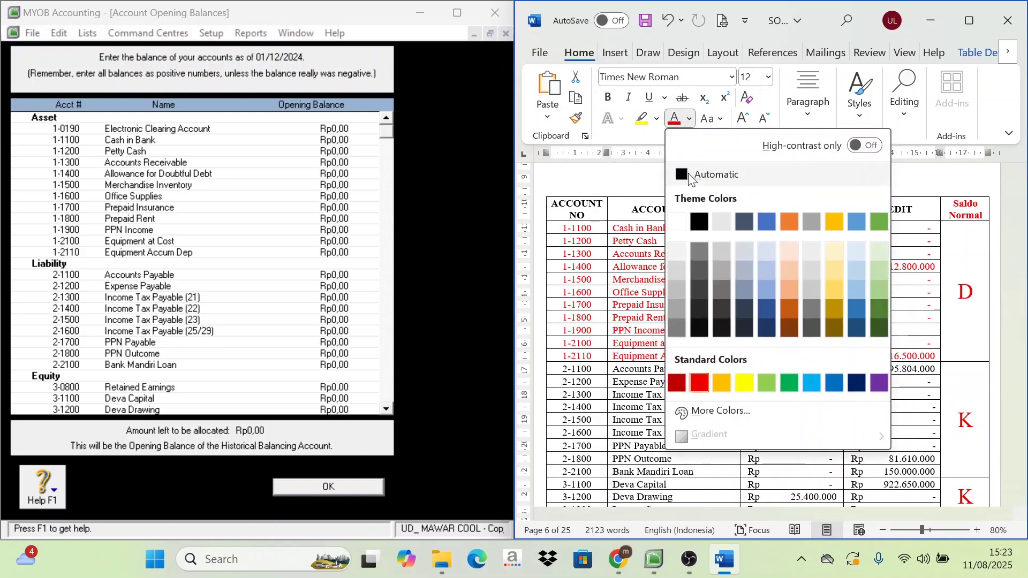
{"action": "left_click", "coordinate": [689, 174]}
{"action": "left_click", "coordinate": [129, 142]}
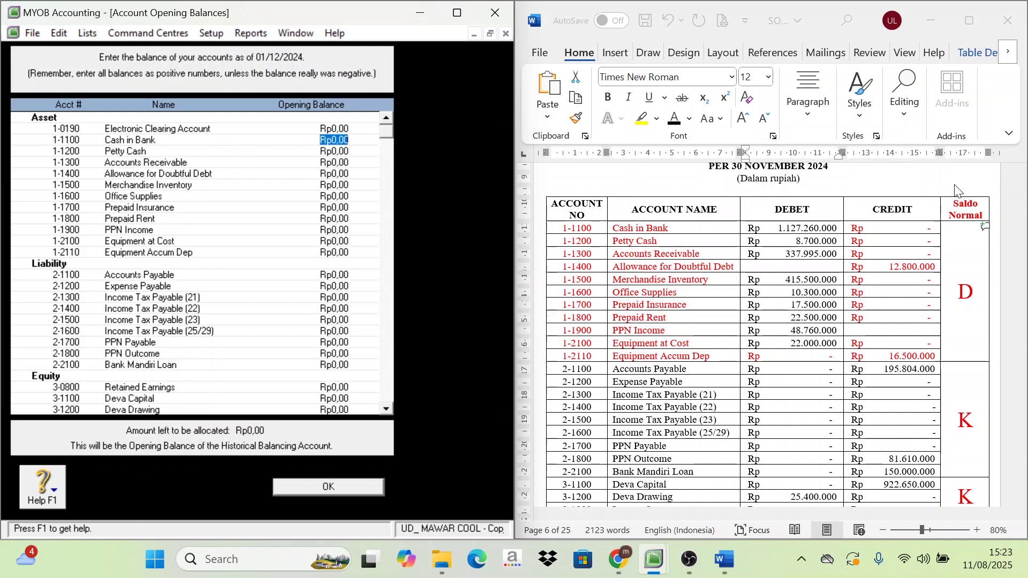
{"action": "type", "text": "1127"}
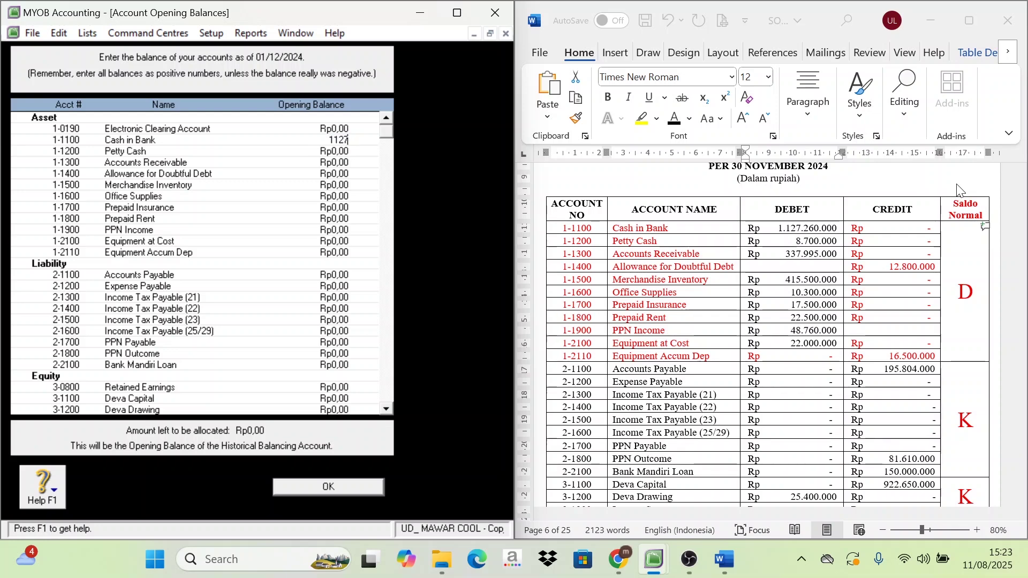
{"action": "type", "text": "260000"}
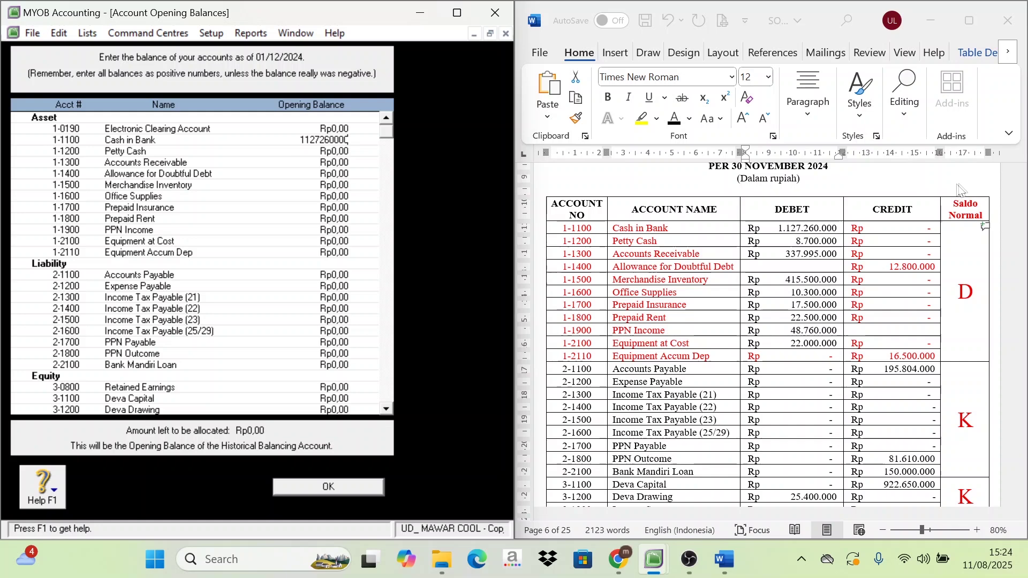
{"action": "key", "text": "Tab"}
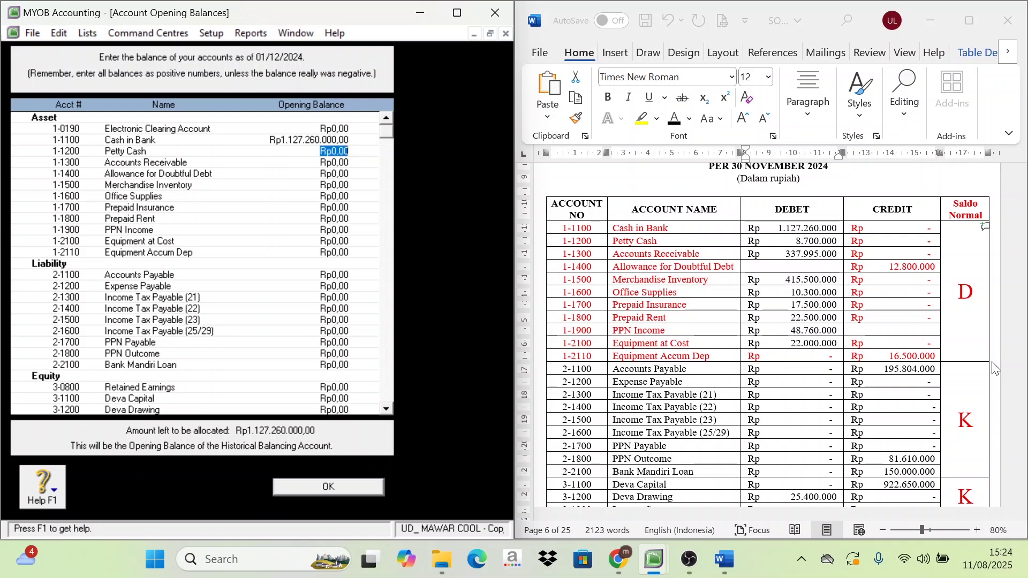
{"action": "type", "text": "8.700.00"}
{"action": "type", "text": "0"}
{"action": "key", "text": "Tab"}
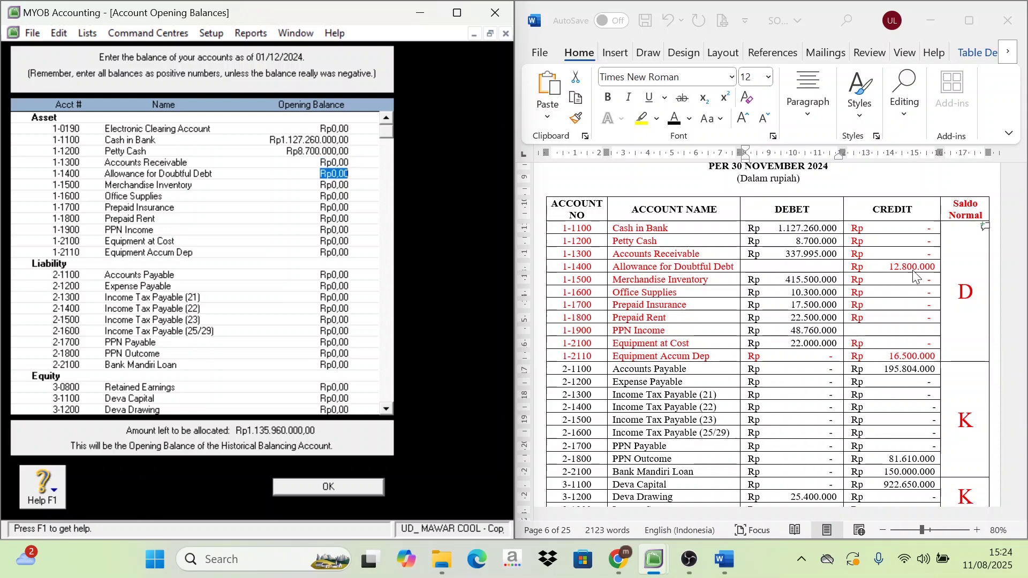
- Enter Allowance for Doubtful Debt's credit amount from the trial balance as a negative opening balance in MYOB, -12800000
{"action": "left_click", "coordinate": [884, 266]}
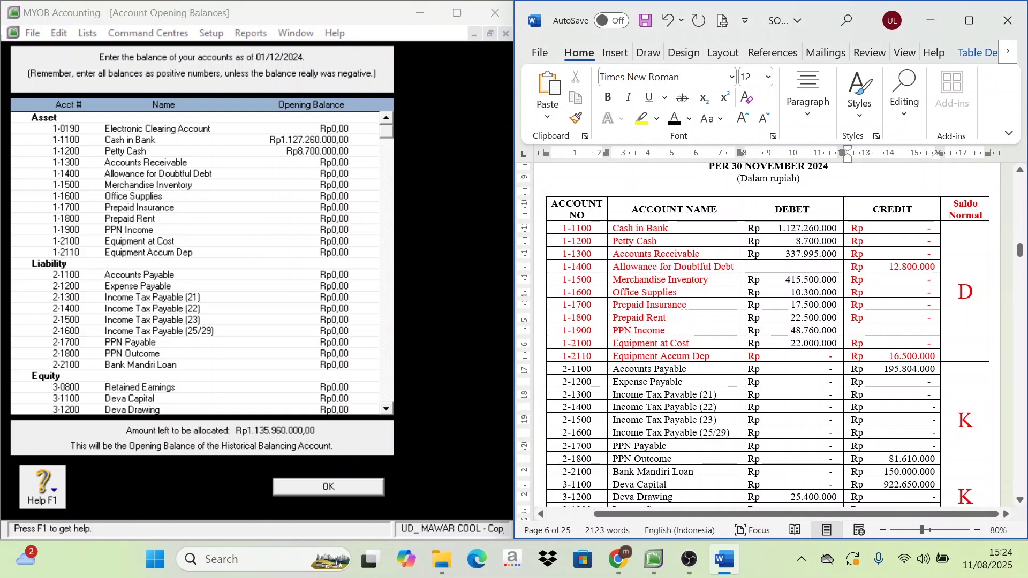
{"action": "double_click", "coordinate": [910, 267]}
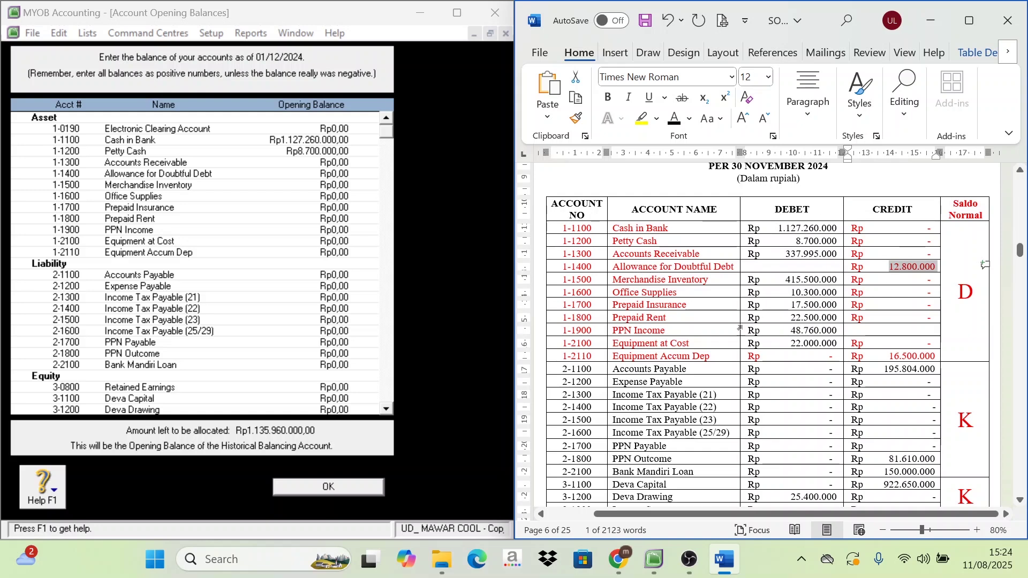
{"action": "left_click", "coordinate": [326, 176]}
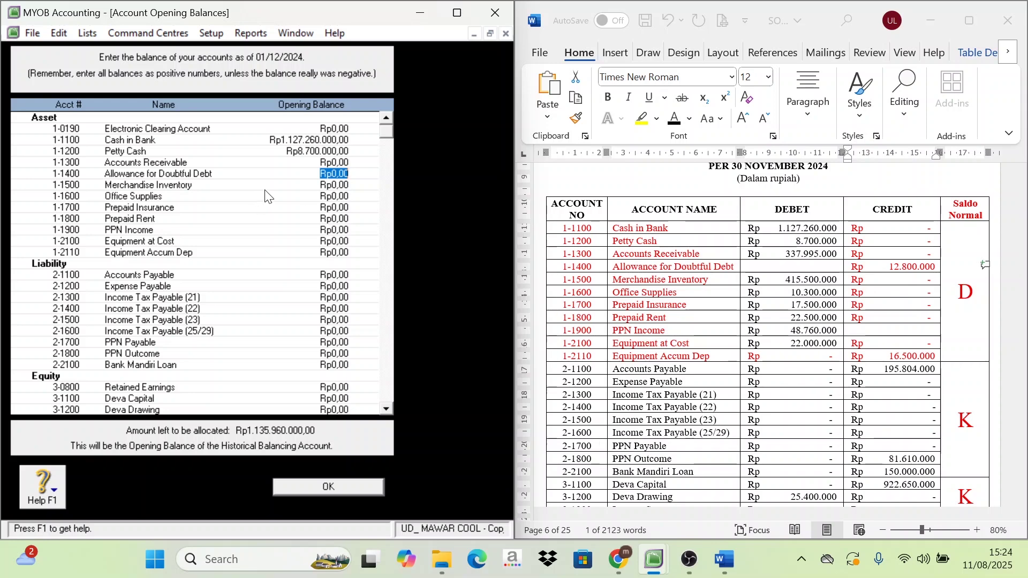
{"action": "type", "text": "-"}
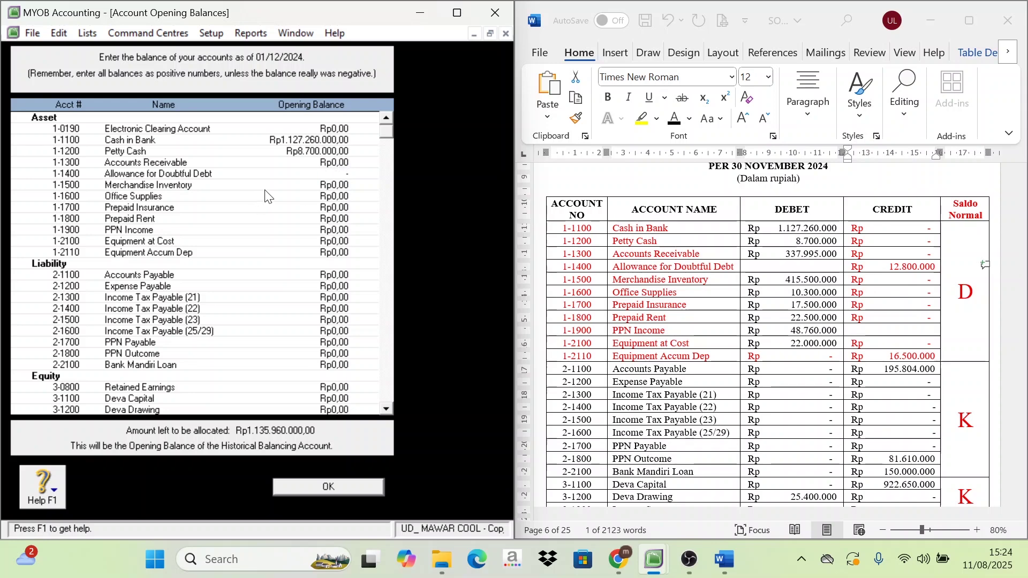
{"action": "type", "text": "12800000"}
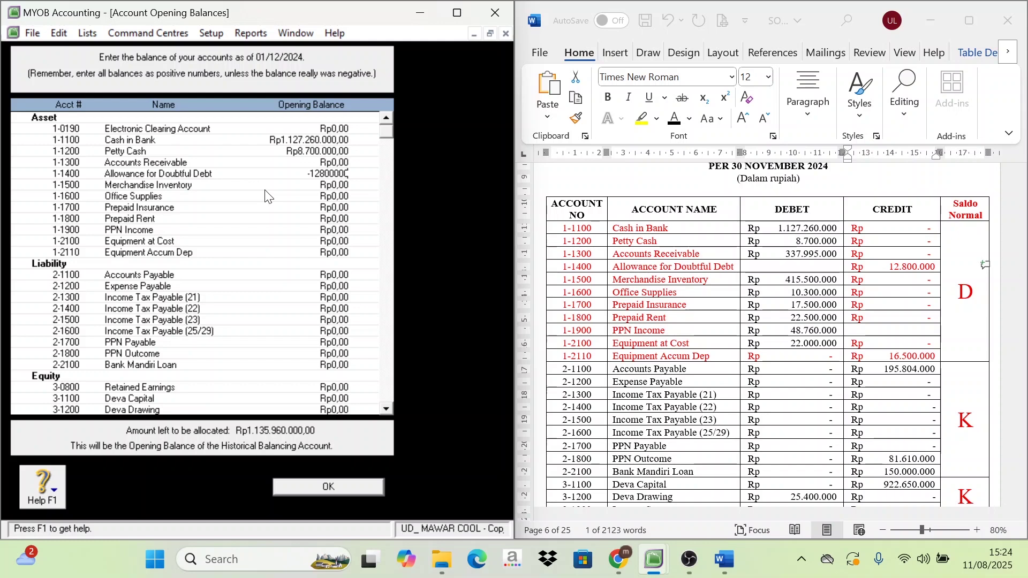
{"action": "key", "text": "Tab"}
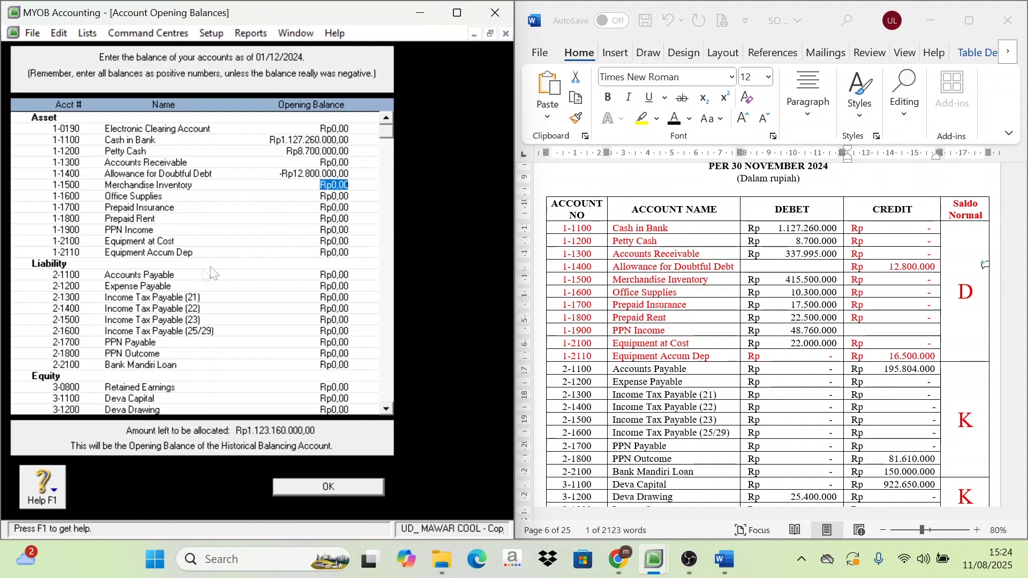
- Set Equipment Accum Dep's opening balance to -16500000 and review the asset balances entered so far
{"action": "left_click", "coordinate": [326, 252]}
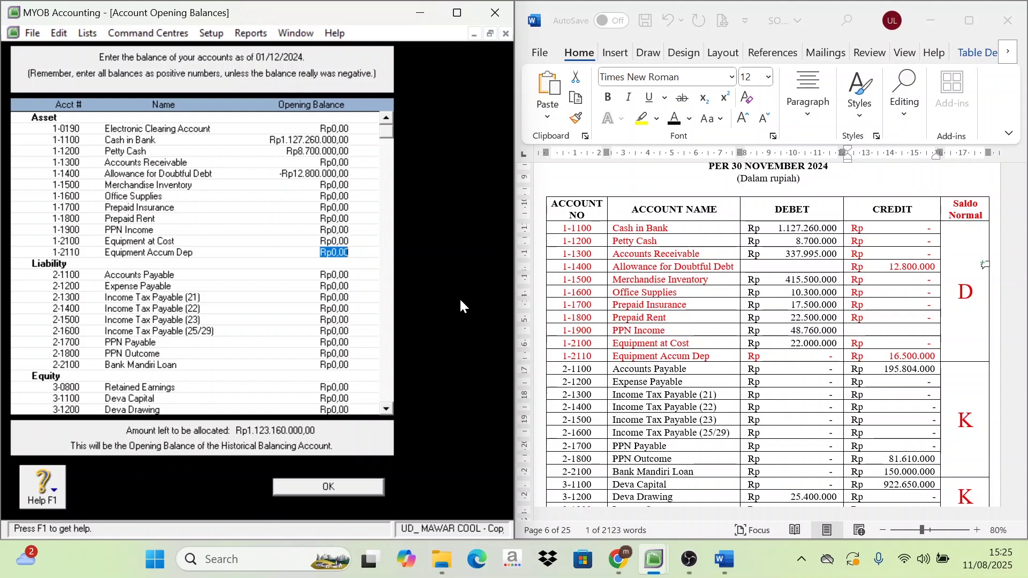
{"action": "type", "text": "-Rp16.500."}
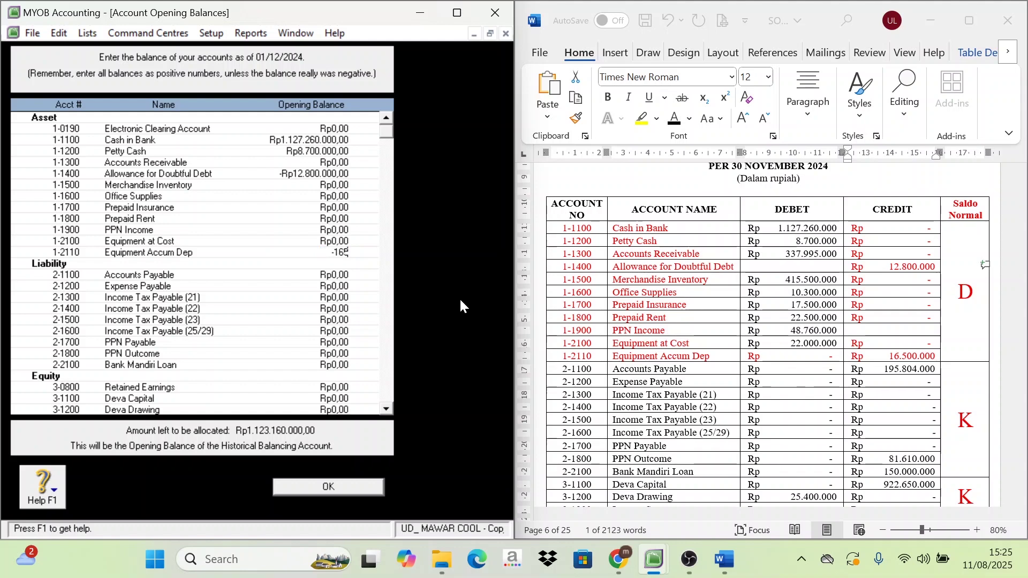
{"action": "type", "text": "0000"}
{"action": "key", "text": "Tab"}
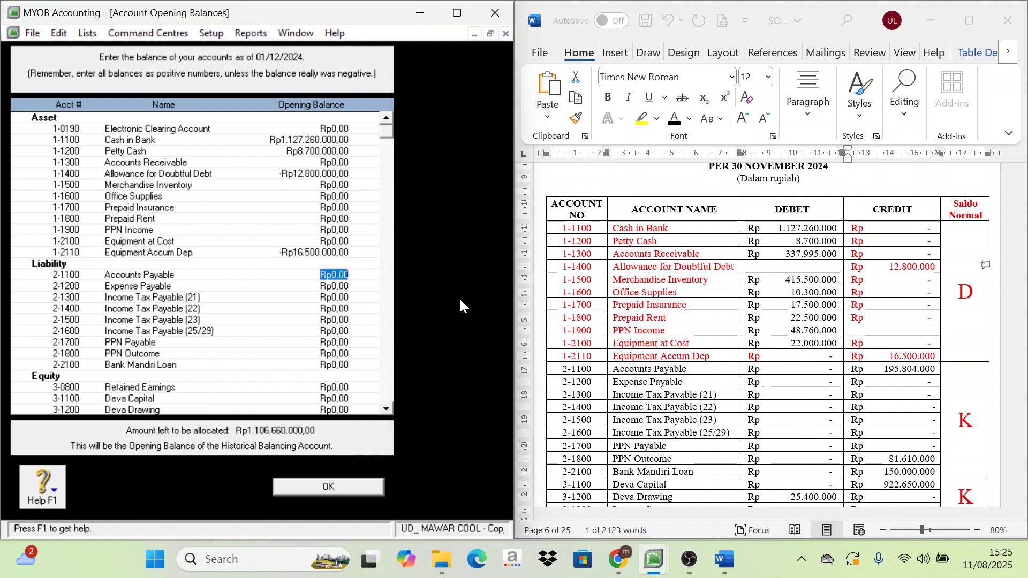
{"action": "left_click", "coordinate": [298, 141]}
{"action": "left_click", "coordinate": [294, 151]}
{"action": "left_click", "coordinate": [297, 174]}
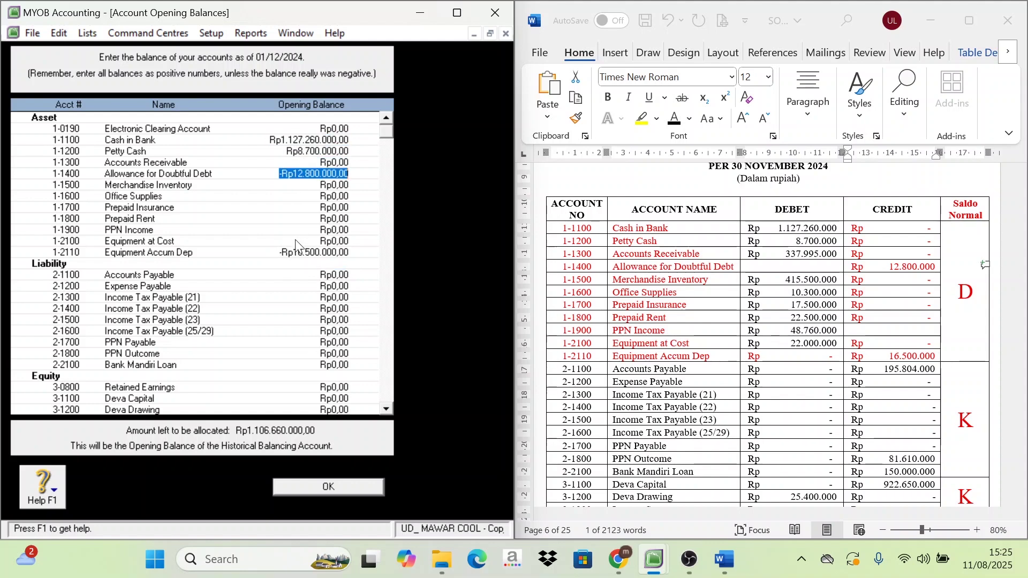
{"action": "left_click", "coordinate": [297, 252]}
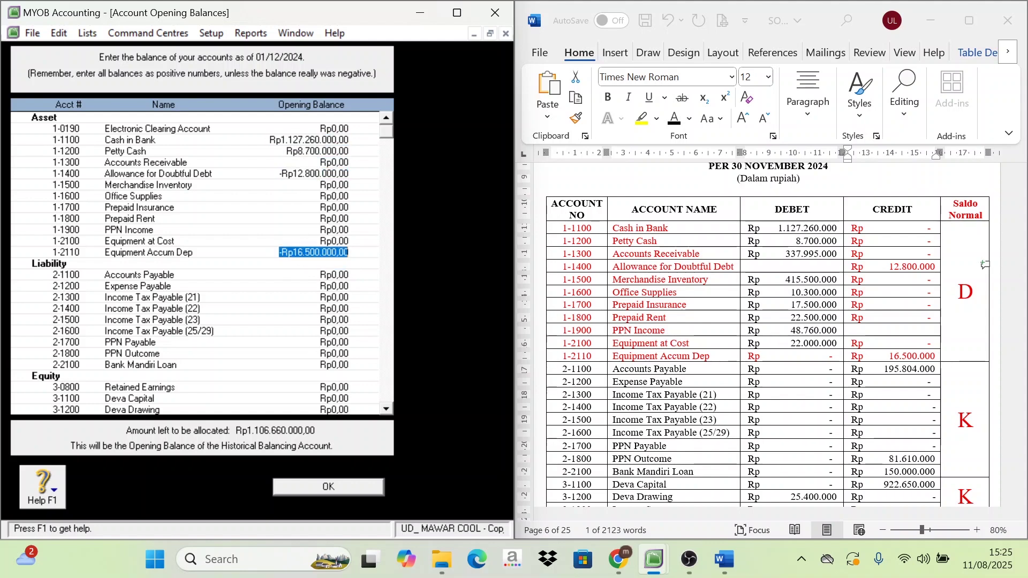
- Return all the trial balance rows from 1-1100 Cash in Bank to 1-2110 Equipment Accum Dep to black text in Word
{"action": "left_click", "coordinate": [565, 228]}
{"action": "left_click_drag", "start_coordinate": [565, 228], "coordinate": [932, 353]}
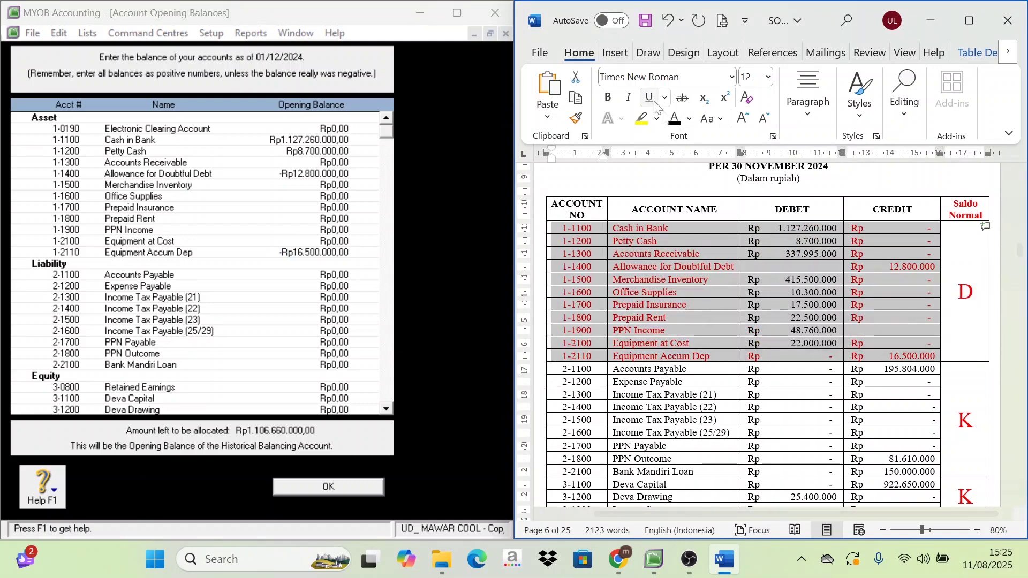
{"action": "left_click", "coordinate": [674, 118]}
{"action": "left_click", "coordinate": [959, 292]}
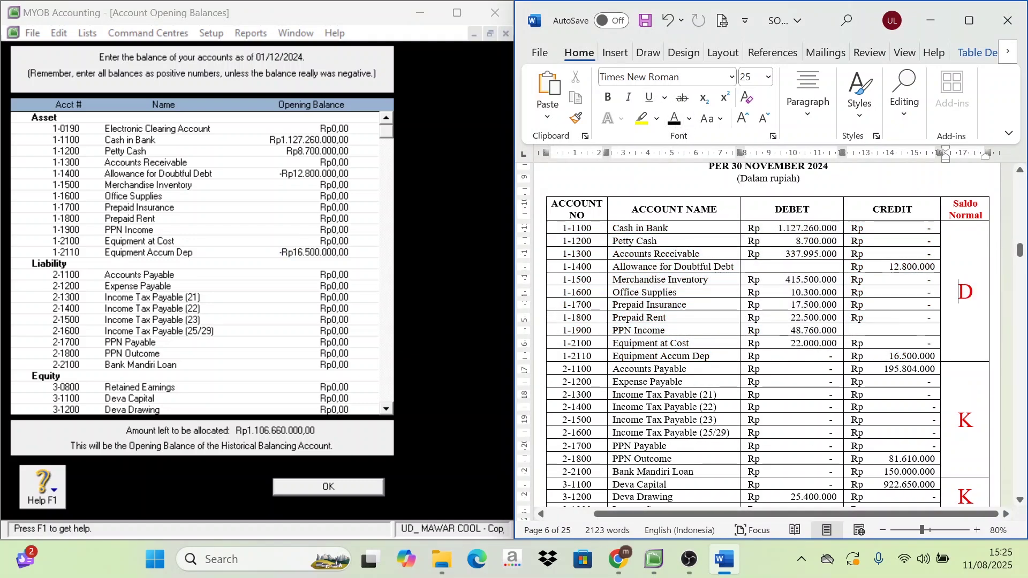
- Colour the liability rows from 2-1100 Accounts Payable to 2-2100 Bank Mandiri Loan red in the trial balance
{"action": "scroll", "coordinate": [960, 292], "scroll_direction": "down", "scroll_amount": 1}
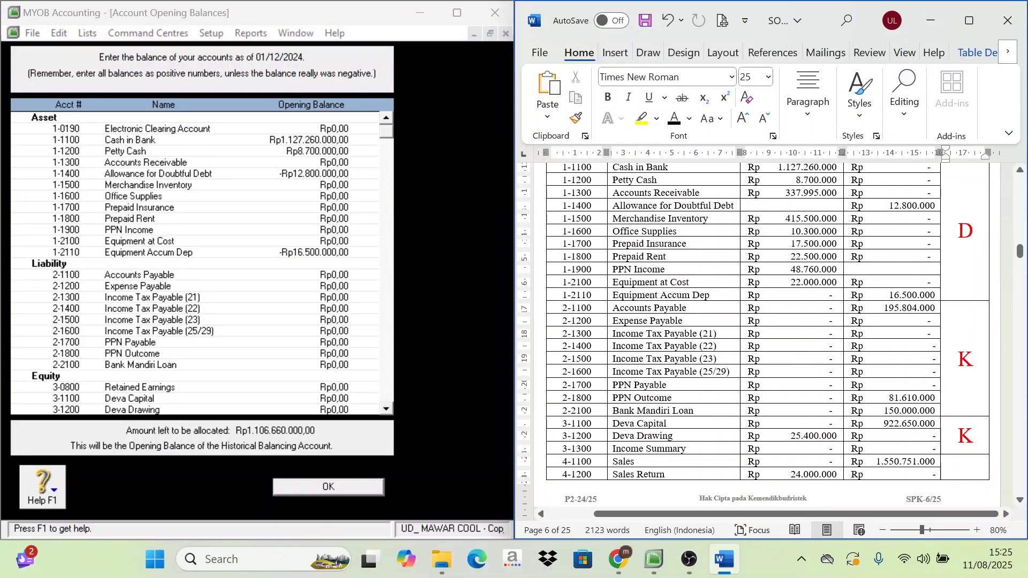
{"action": "left_click_drag", "start_coordinate": [557, 307], "coordinate": [934, 411]}
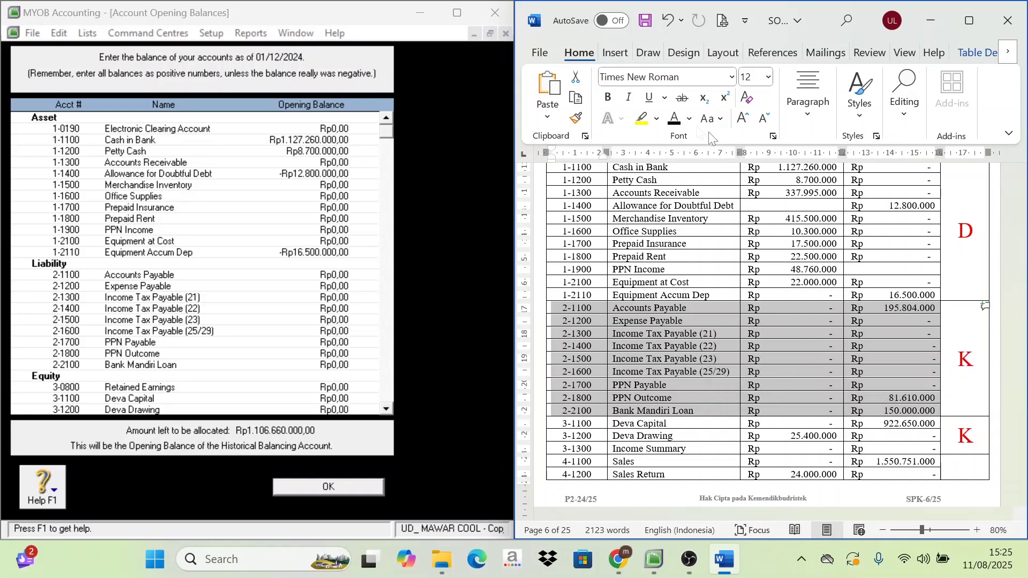
{"action": "left_click", "coordinate": [689, 118]}
{"action": "left_click", "coordinate": [699, 384]}
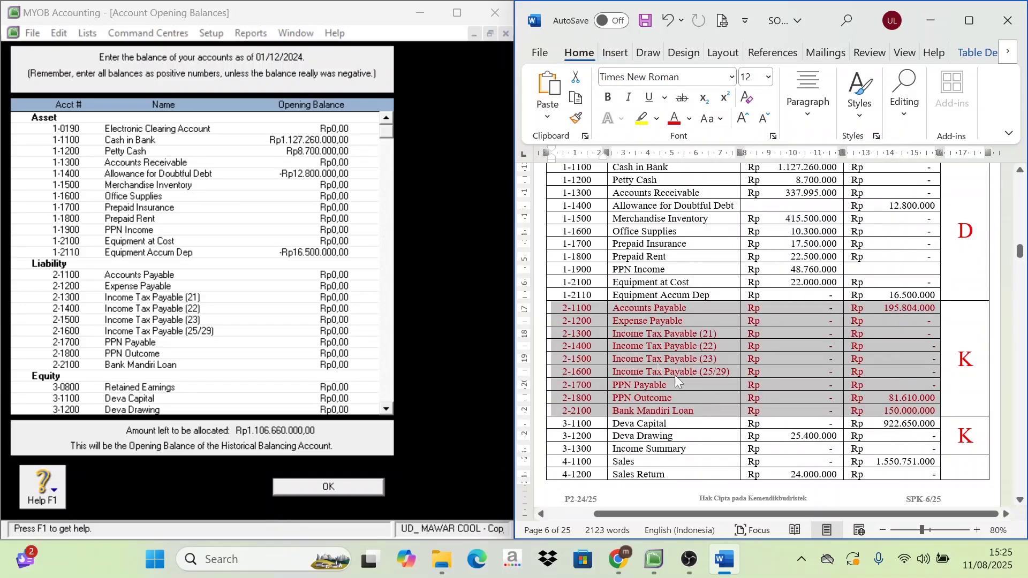
{"action": "left_click", "coordinate": [569, 301]}
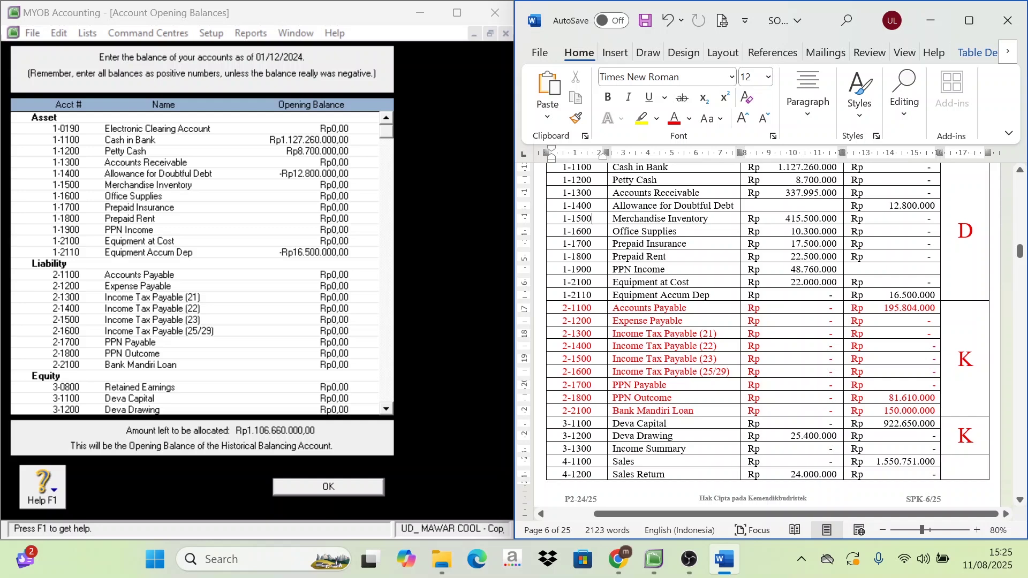
- Check the liability accounts' normal balance and amounts in the trial balance against MYOB's liability opening balance fields
{"action": "scroll", "coordinate": [768, 332], "scroll_direction": "down", "scroll_amount": 1}
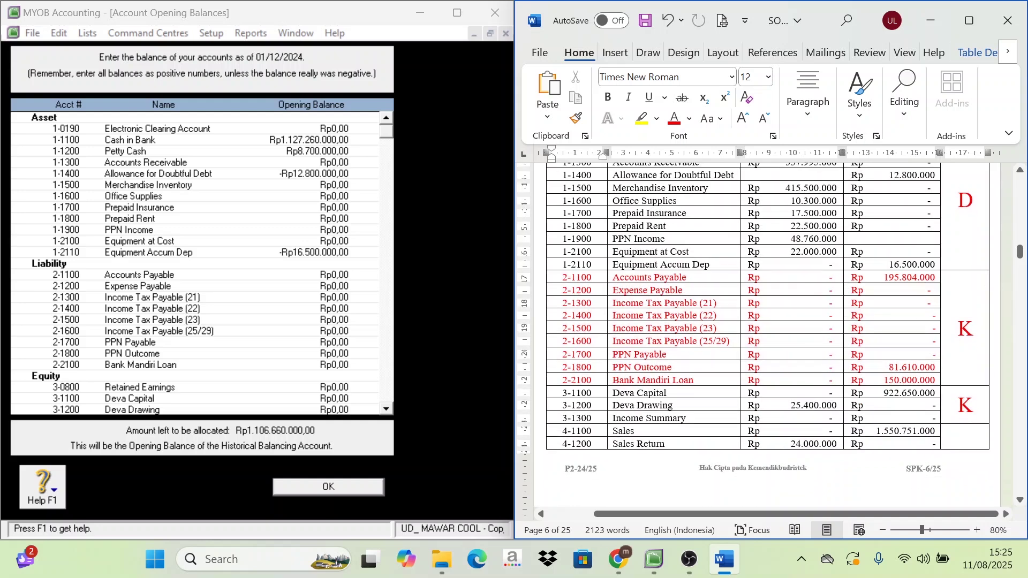
{"action": "double_click", "coordinate": [965, 328]}
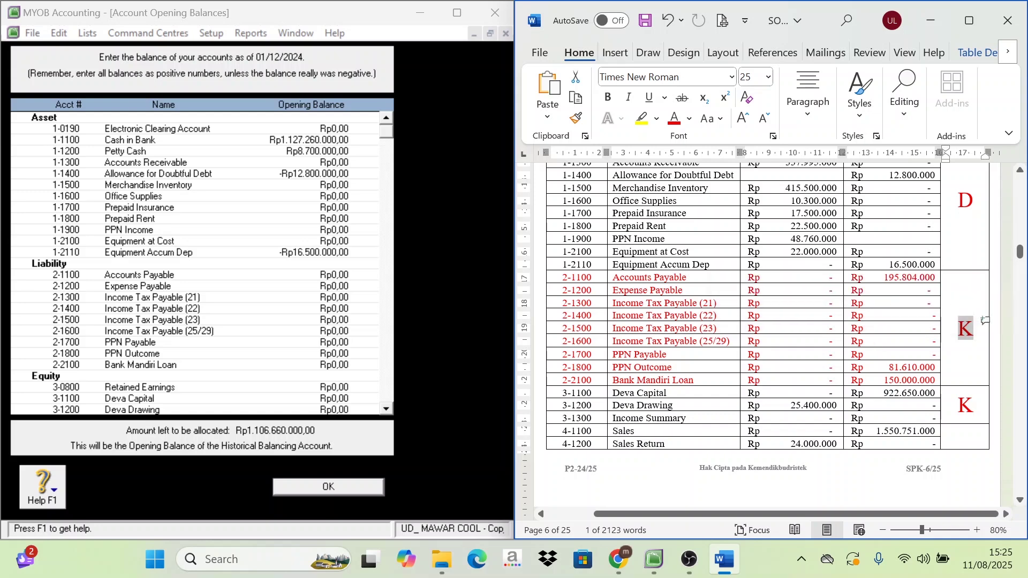
{"action": "left_click", "coordinate": [876, 354]}
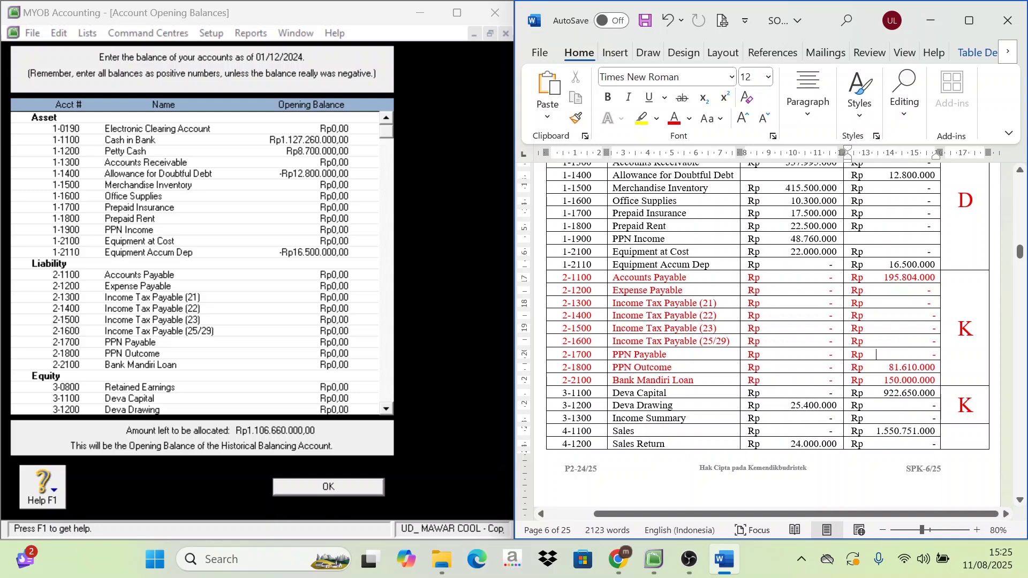
{"action": "key", "text": "shift+Down"}
{"action": "key", "text": "shift+Down"}
{"action": "key", "text": "shift+Down"}
{"action": "key", "text": "shift+Down"}
{"action": "key", "text": "shift+Down"}
{"action": "key", "text": "shift+Down"}
{"action": "key", "text": "shift+Down"}
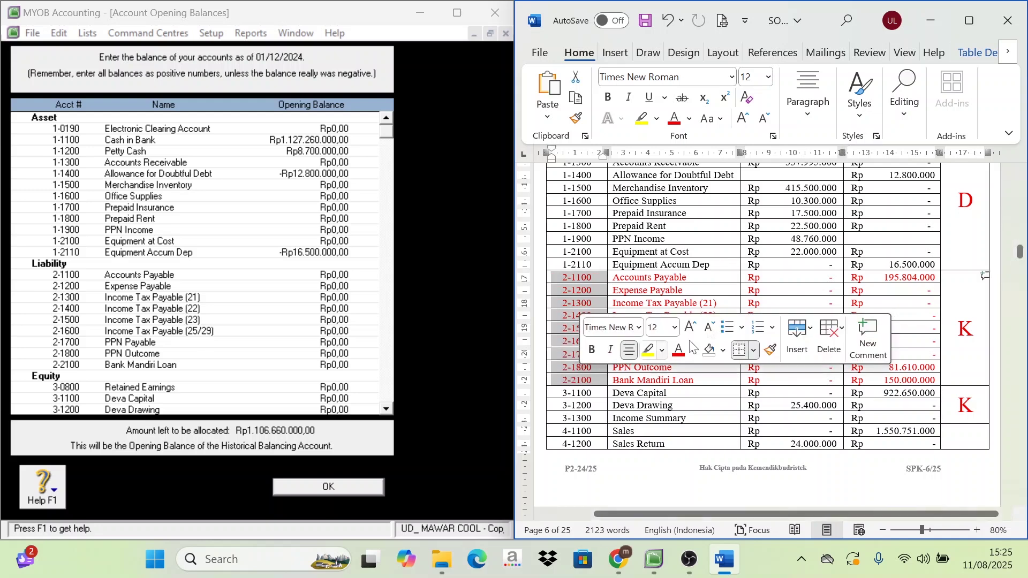
{"action": "left_click", "coordinate": [811, 277]}
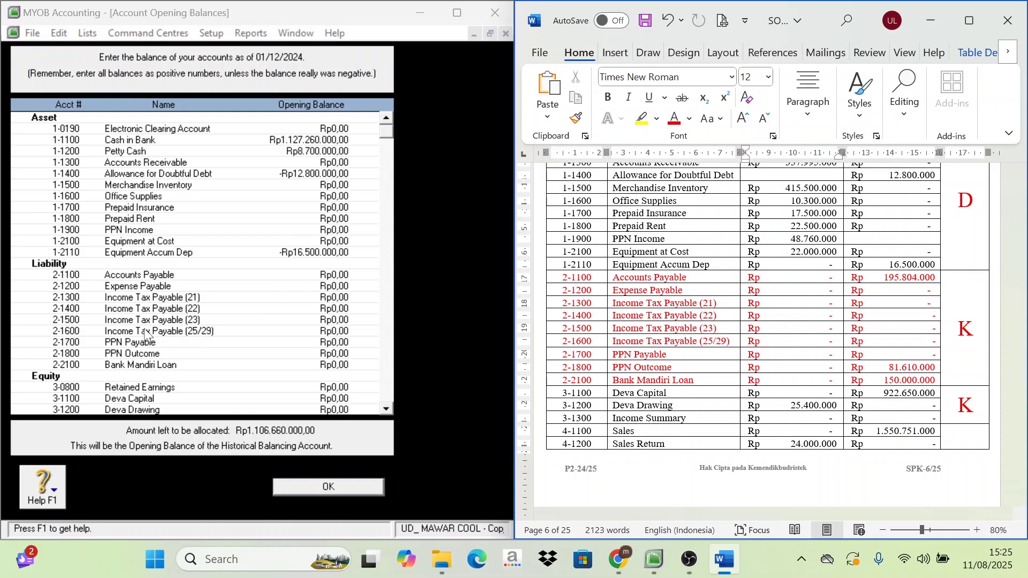
{"action": "scroll", "coordinate": [128, 299], "scroll_direction": "down", "scroll_amount": 1}
{"action": "left_click", "coordinate": [101, 263]}
{"action": "left_click", "coordinate": [334, 274]}
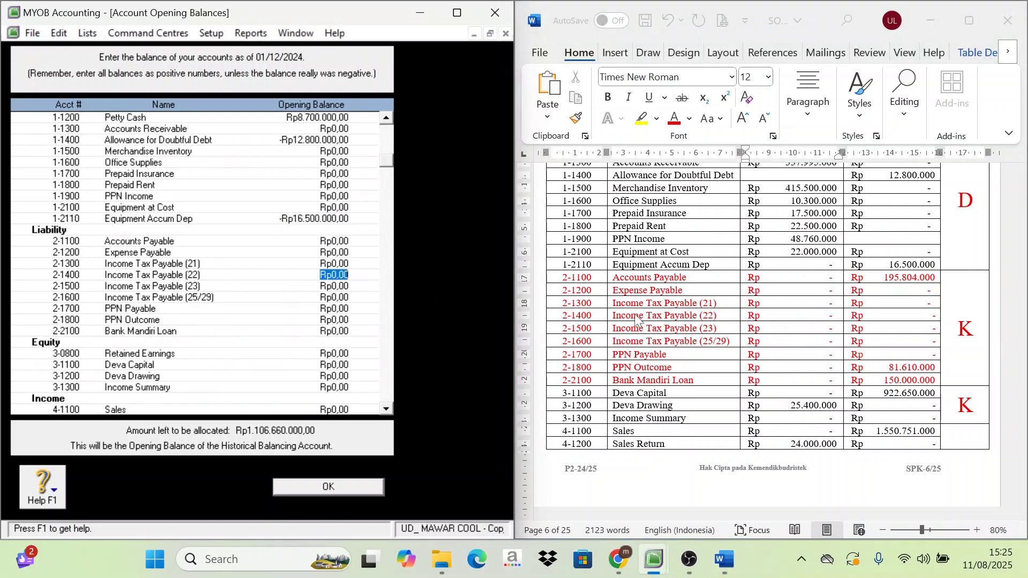
- Replace the debit dash of 2-1500 Income Tax Payable (23) with 15.000.000 as an example in Word's trial balance
{"action": "left_click", "coordinate": [819, 333]}
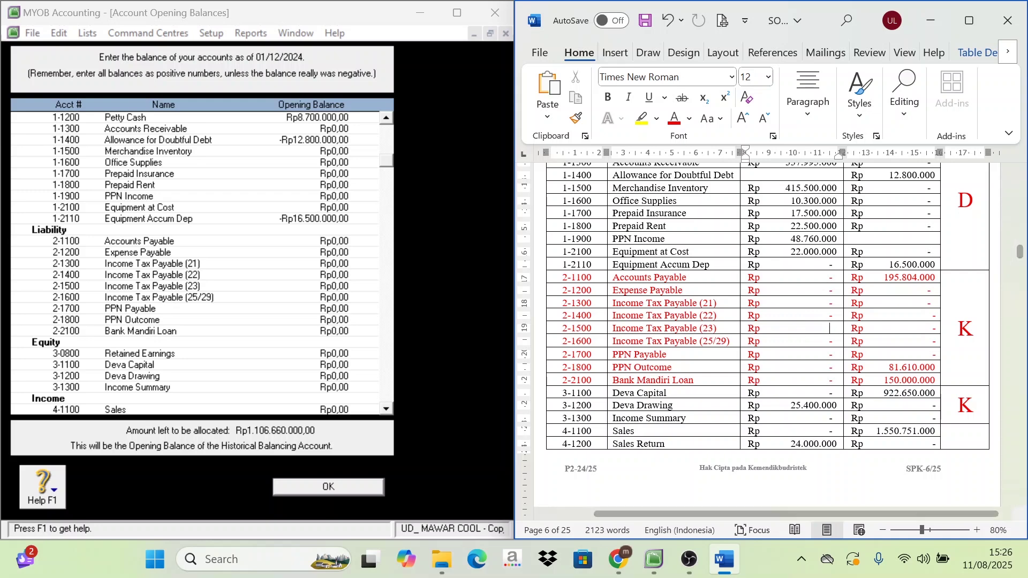
{"action": "key", "text": "BackSpace"}
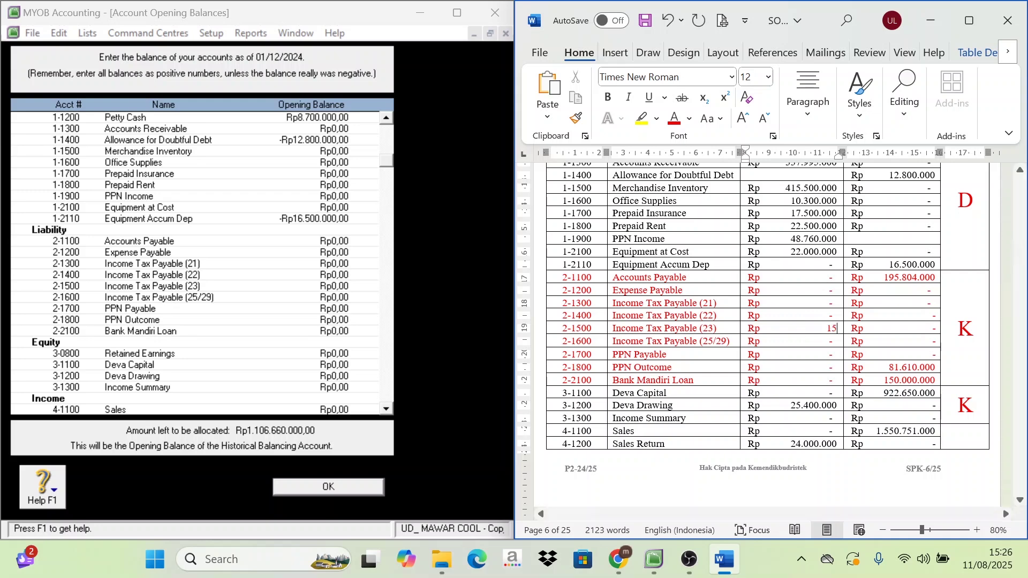
{"action": "type", "text": "15000000"}
{"action": "key", "text": "Return"}
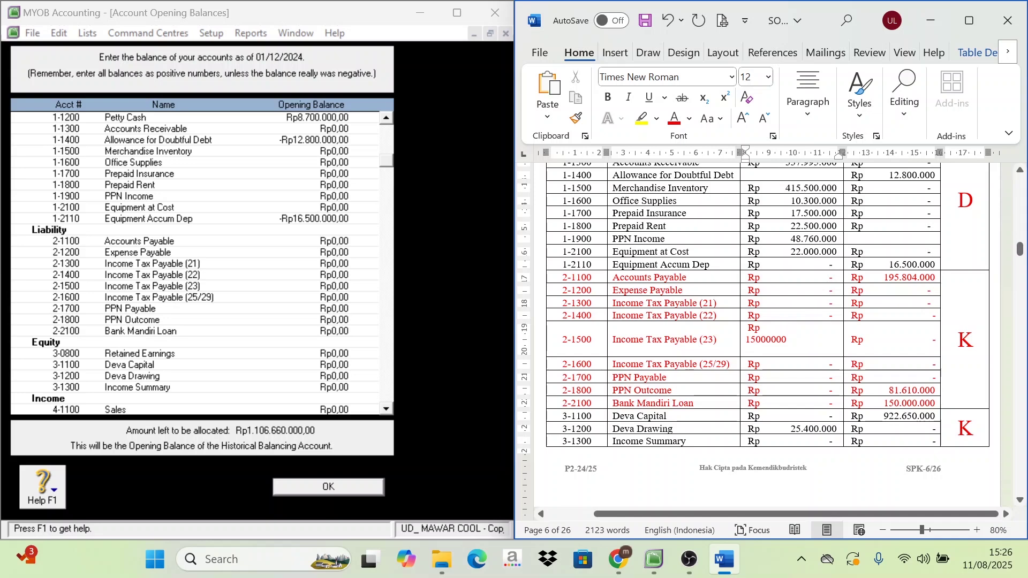
{"action": "key", "text": "BackSpace"}
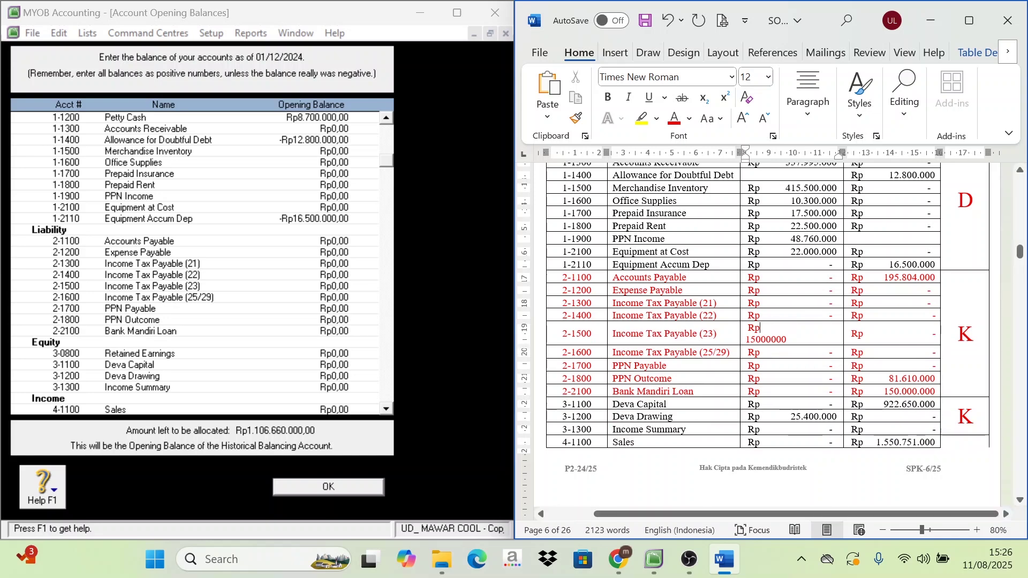
{"action": "key", "text": "Delete"}
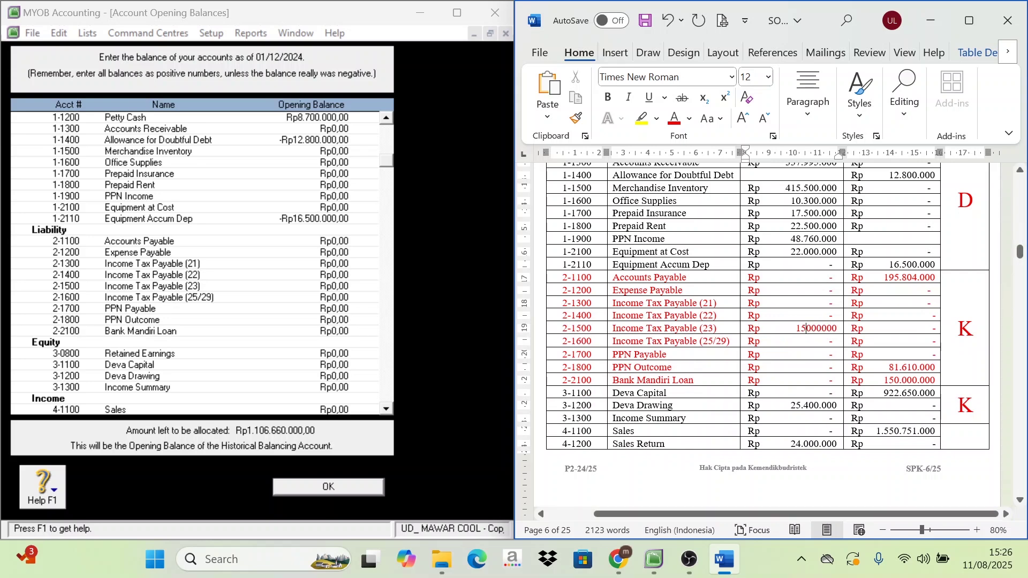
{"action": "type", "text": "."}
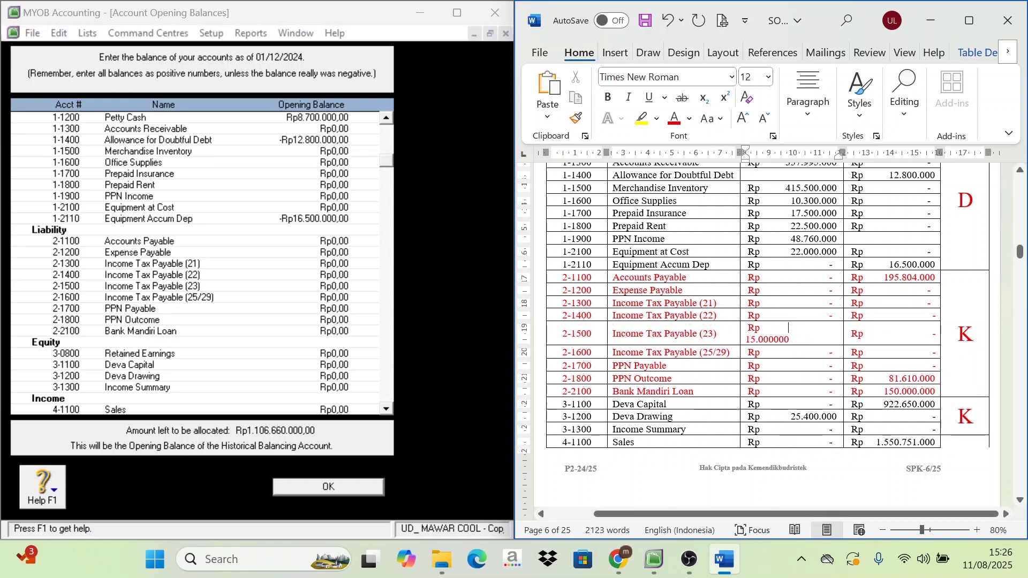
{"action": "key", "text": "Delete"}
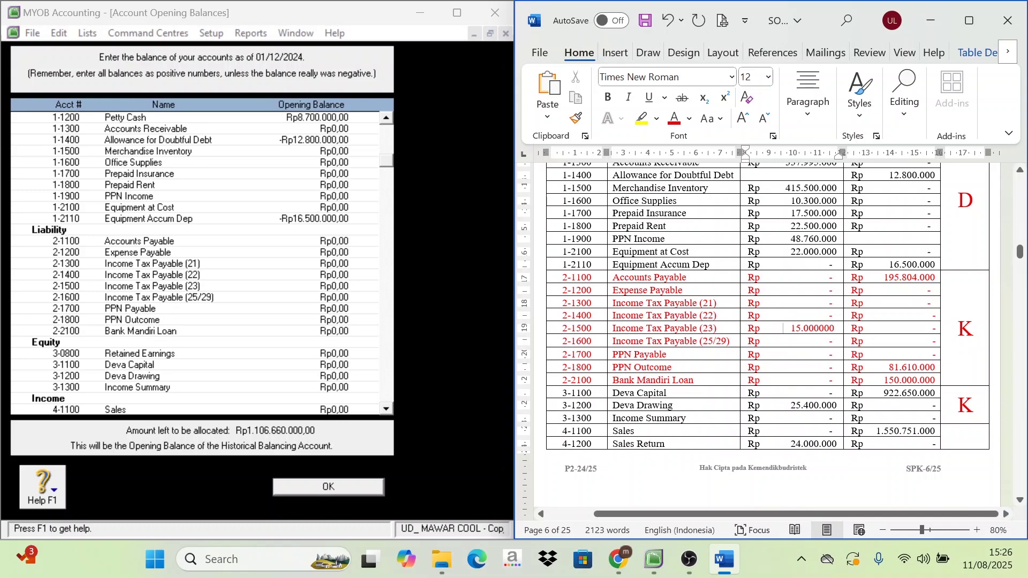
{"action": "type", "text": "."}
- Set Accounts Payable's opening balance to 195.840.000 in MYOB Accounting
{"action": "left_click", "coordinate": [327, 241]}
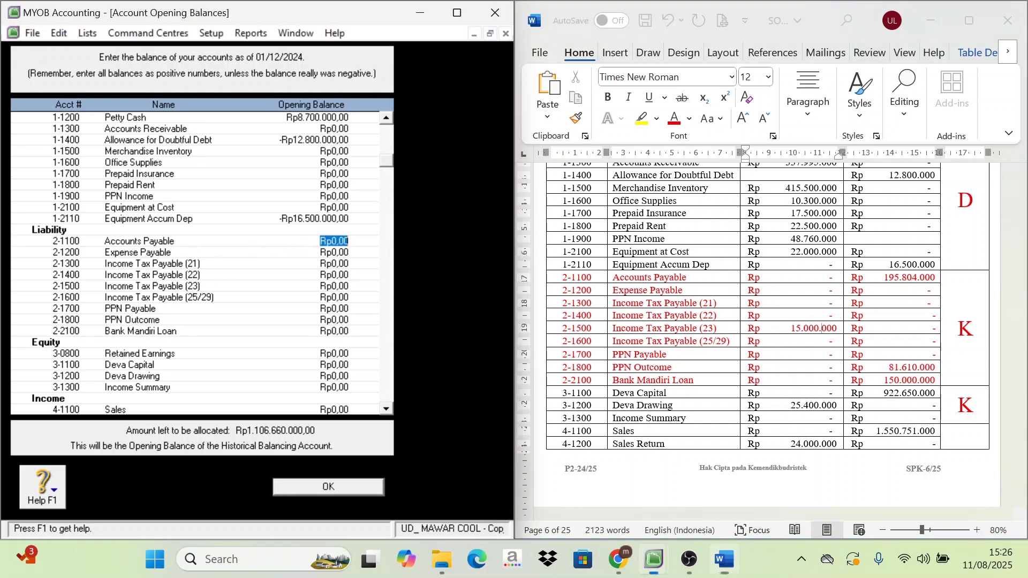
{"action": "type", "text": "19"}
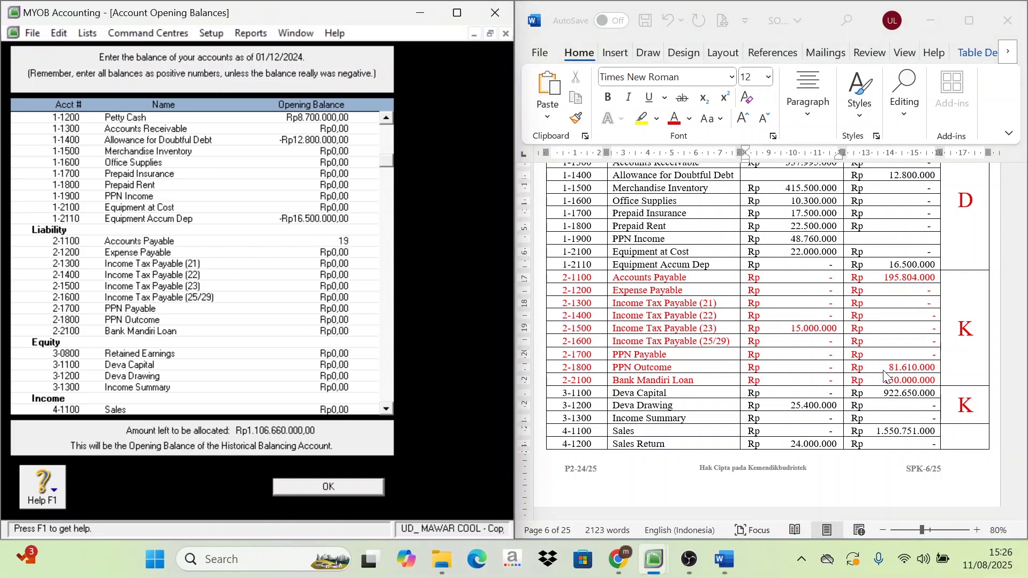
{"action": "type", "text": "5.840.00"}
{"action": "type", "text": "0000"}
{"action": "key", "text": "Tab"}
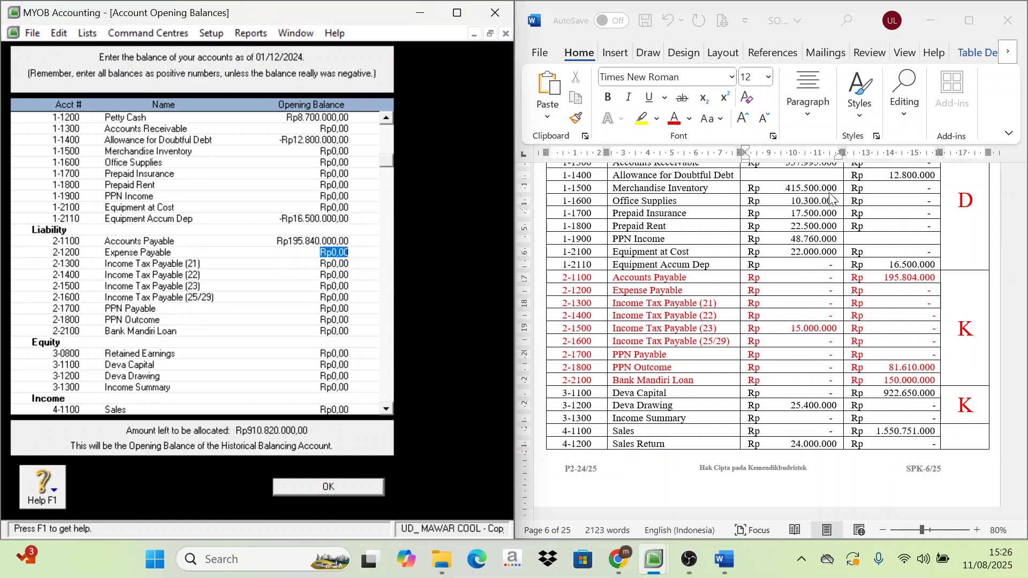
- Examine the credit amounts of the contra asset accounts and the liability rows' K normal balance in the Word trial balance
{"action": "scroll", "coordinate": [838, 192], "scroll_direction": "up", "scroll_amount": 3}
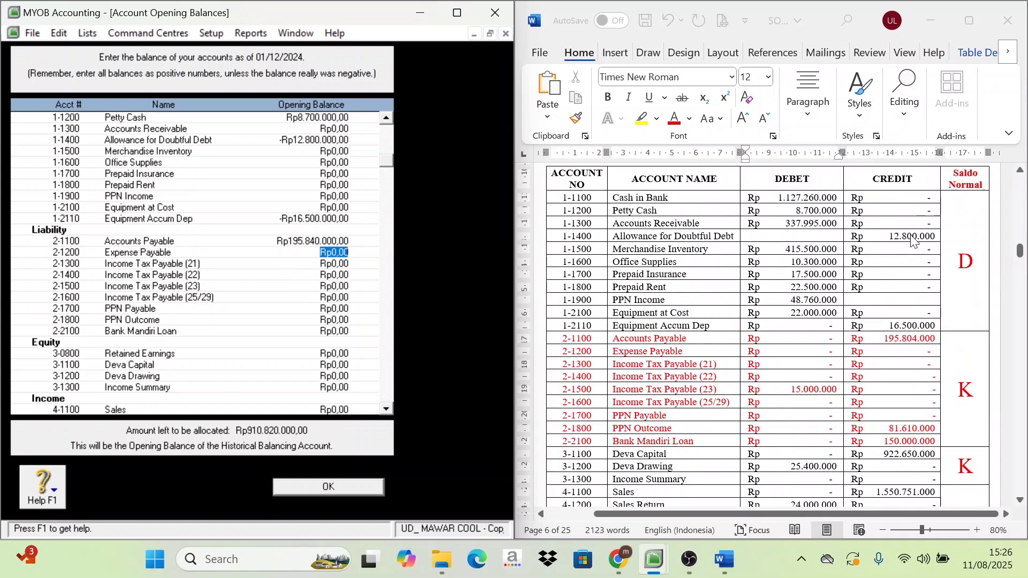
{"action": "left_click", "coordinate": [913, 240]}
{"action": "left_click", "coordinate": [914, 326]}
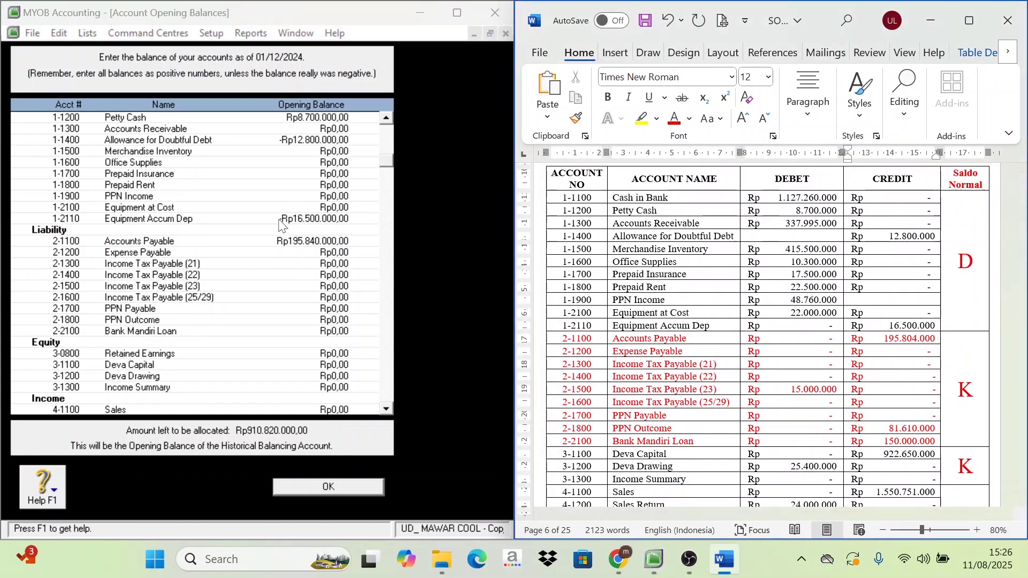
{"action": "scroll", "coordinate": [829, 280], "scroll_direction": "down", "scroll_amount": 3}
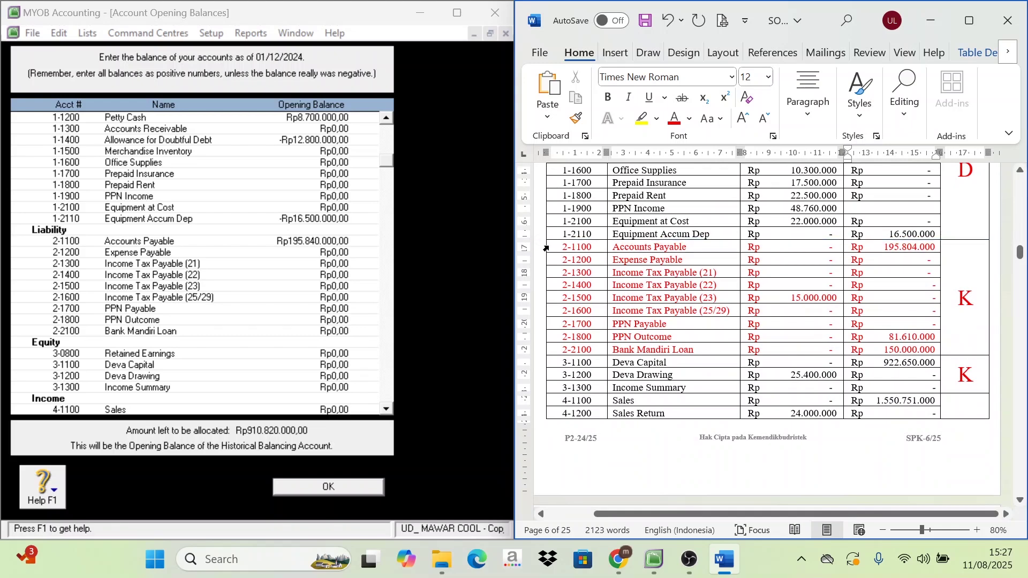
{"action": "left_click_drag", "start_coordinate": [576, 247], "coordinate": [576, 349]}
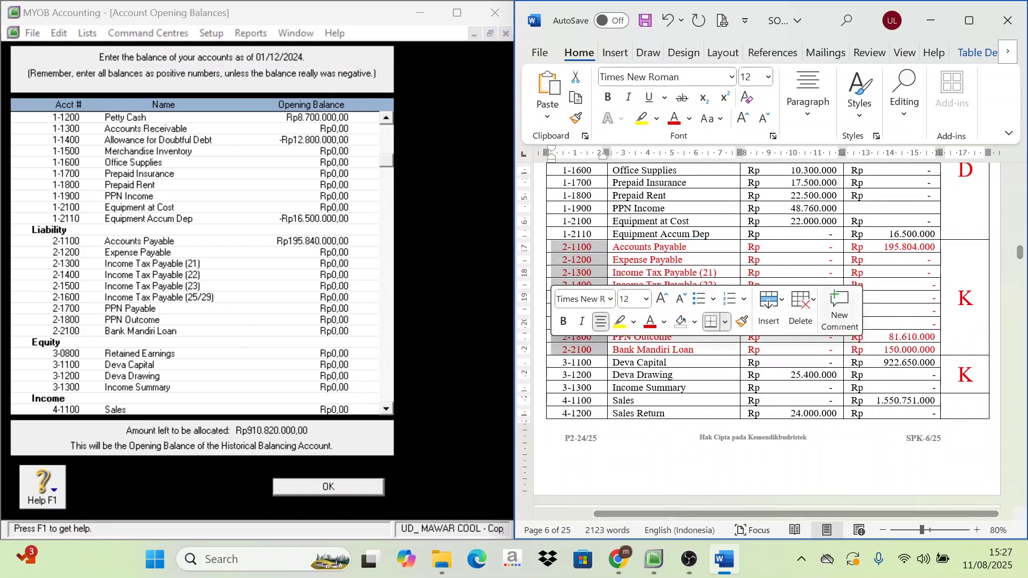
{"action": "left_click", "coordinate": [974, 299]}
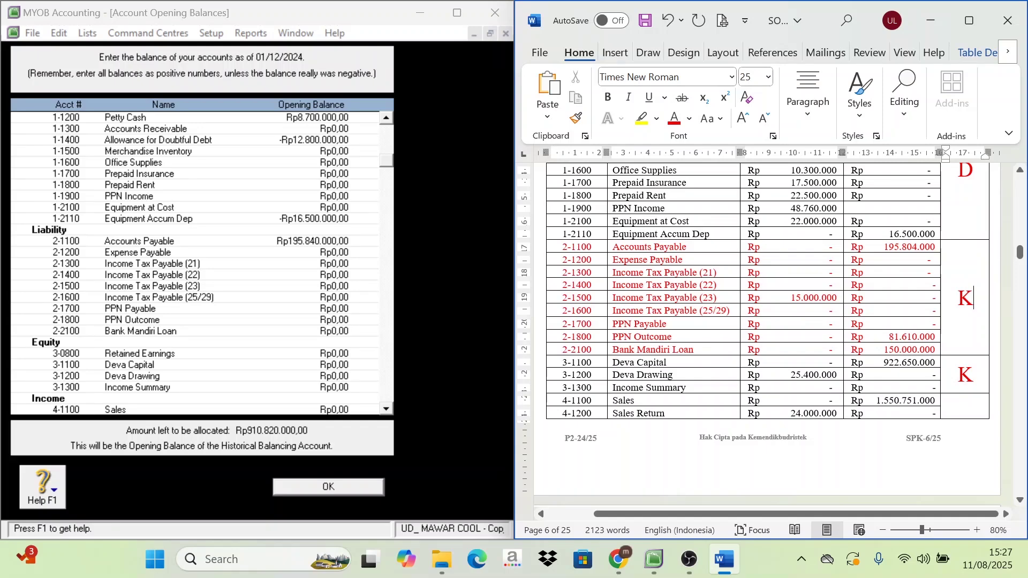
{"action": "double_click", "coordinate": [965, 298]}
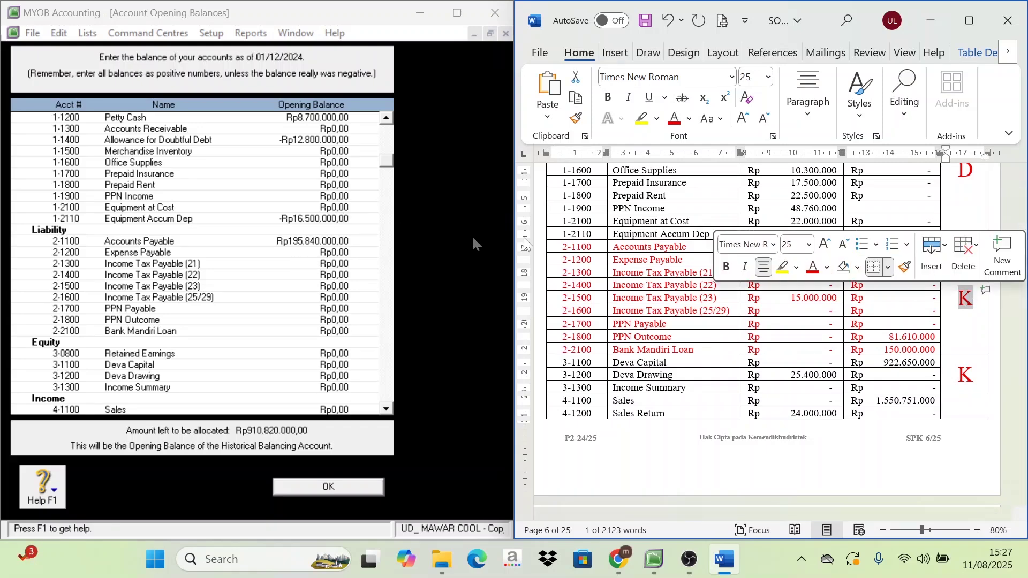
{"action": "left_click", "coordinate": [935, 311]}
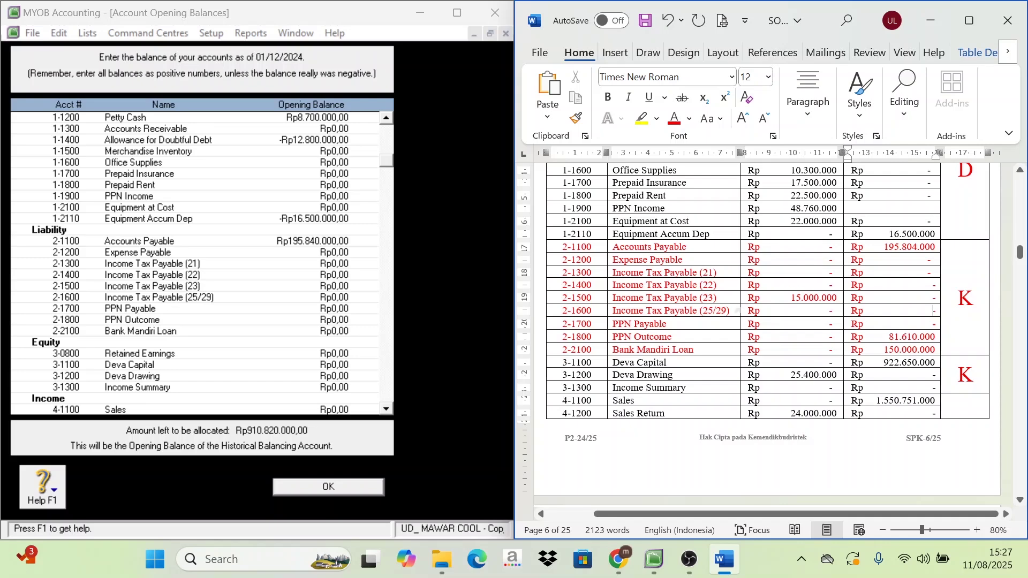
- Enter -15000000 as Income Tax Payable (23)'s opening balance in MYOB and compare it with the liability credit column in Word
{"action": "left_click", "coordinate": [326, 287]}
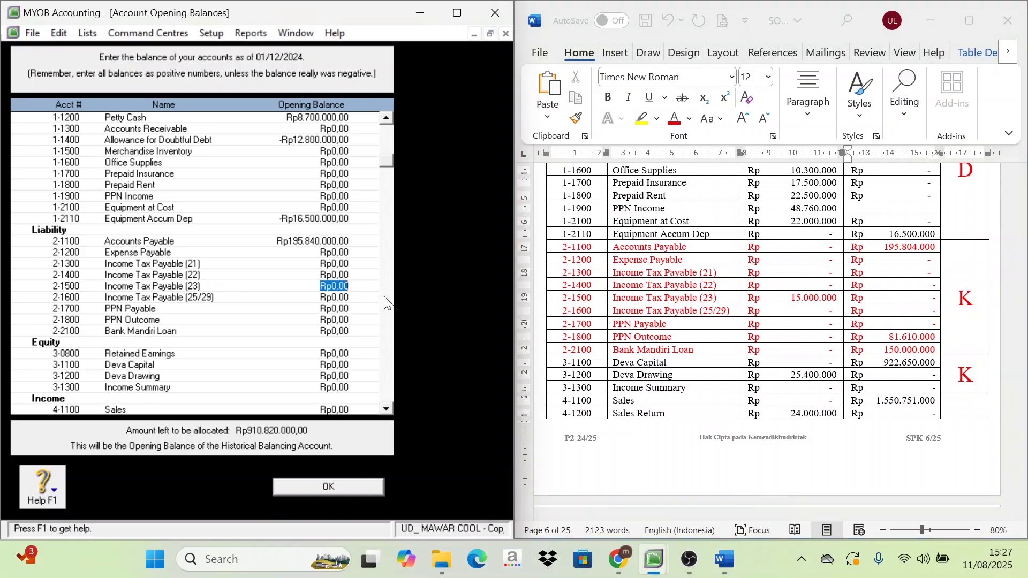
{"action": "type", "text": "-15000000"}
{"action": "key", "text": "Tab"}
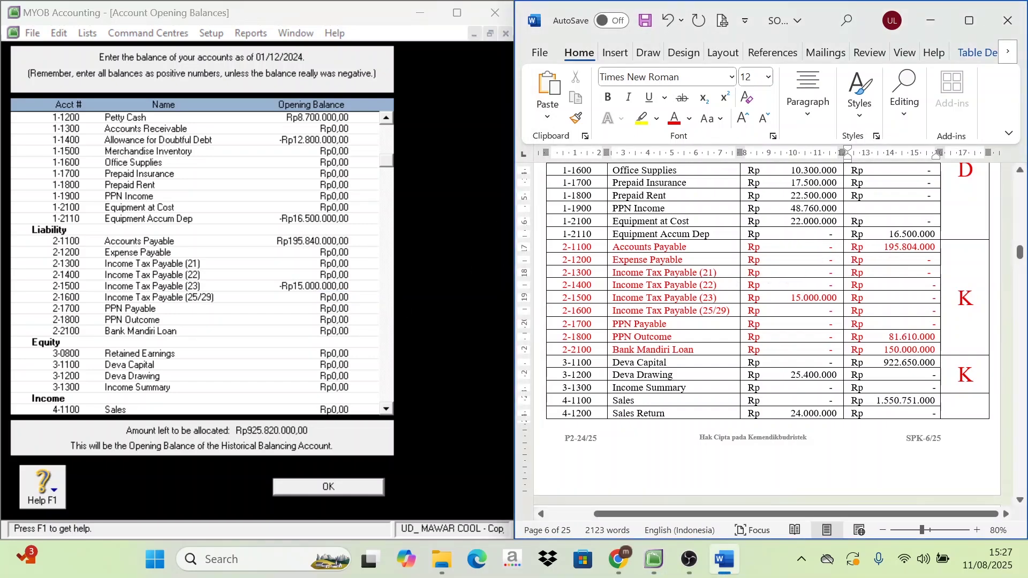
{"action": "left_click_drag", "start_coordinate": [931, 247], "coordinate": [924, 341]}
{"action": "left_click", "coordinate": [958, 299]}
- Clear the example Income Tax Payable (23) balance from MYOB and its debit amount from the Word trial balance
{"action": "left_click", "coordinate": [289, 287]}
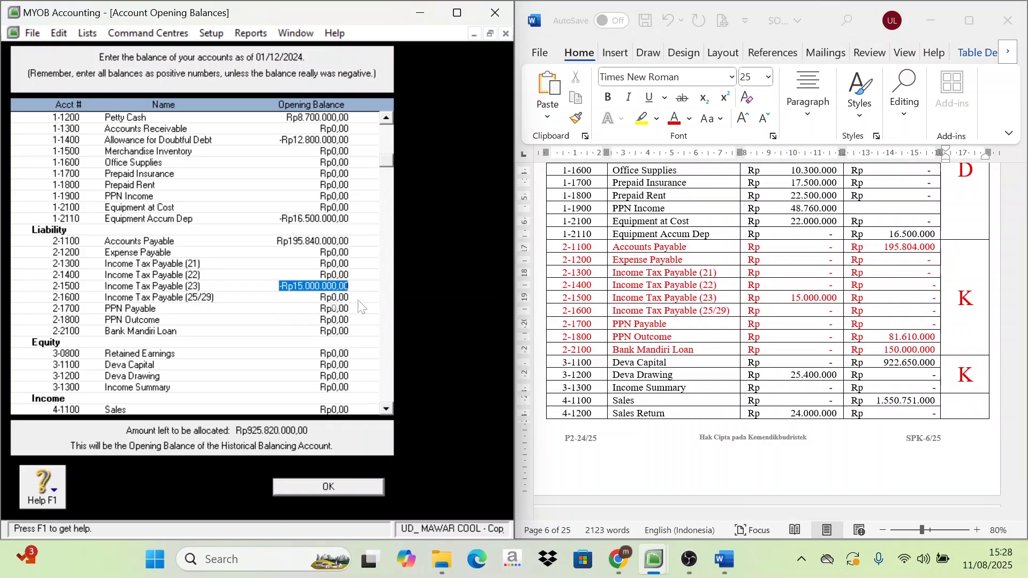
{"action": "key", "text": "Delete"}
{"action": "left_click", "coordinate": [783, 304]}
{"action": "left_click", "coordinate": [791, 298]}
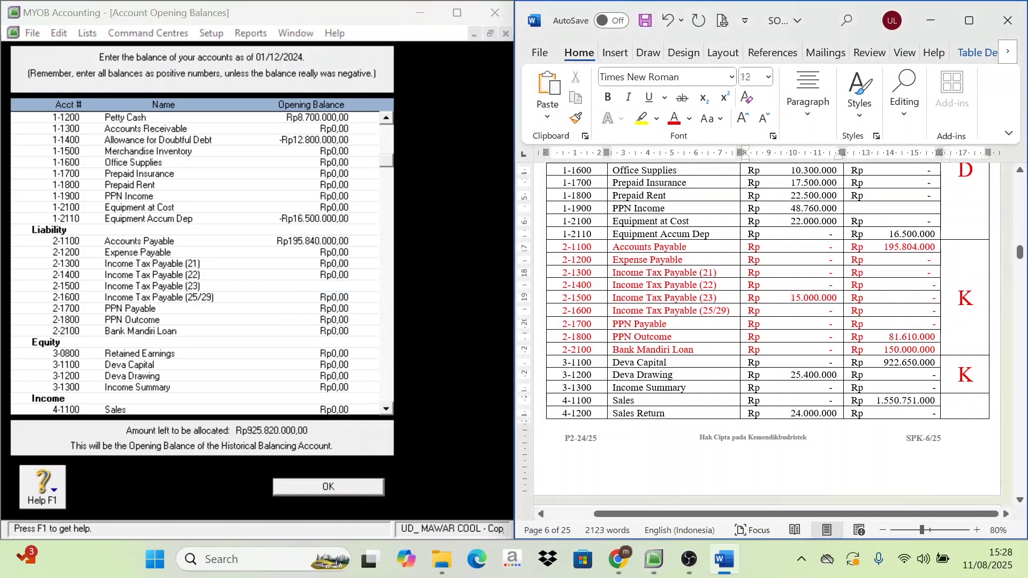
{"action": "key", "text": "Delete"}
{"action": "key", "text": "Delete"}
{"action": "key", "text": "Delete"}
{"action": "key", "text": "Delete"}
{"action": "key", "text": "Delete"}
{"action": "key", "text": "Delete"}
{"action": "key", "text": "Delete"}
- Return the liability rows from 2-1100 Accounts Payable to 2-2100 Bank Mandiri Loan to black text
{"action": "scroll", "coordinate": [575, 276], "scroll_direction": "down", "scroll_amount": 3}
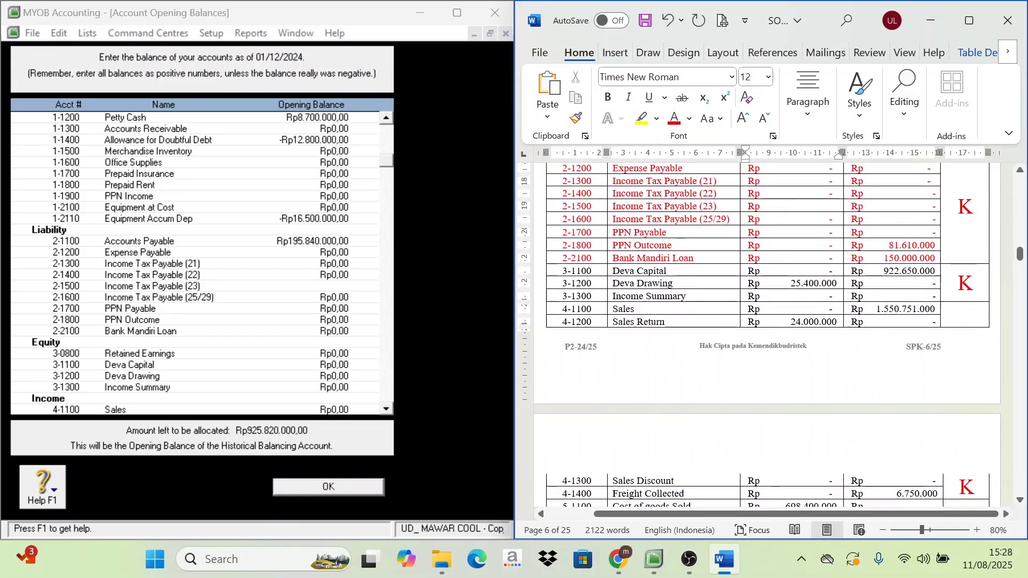
{"action": "left_click_drag", "start_coordinate": [560, 271], "coordinate": [696, 271]}
{"action": "scroll", "coordinate": [765, 305], "scroll_direction": "up", "scroll_amount": 4}
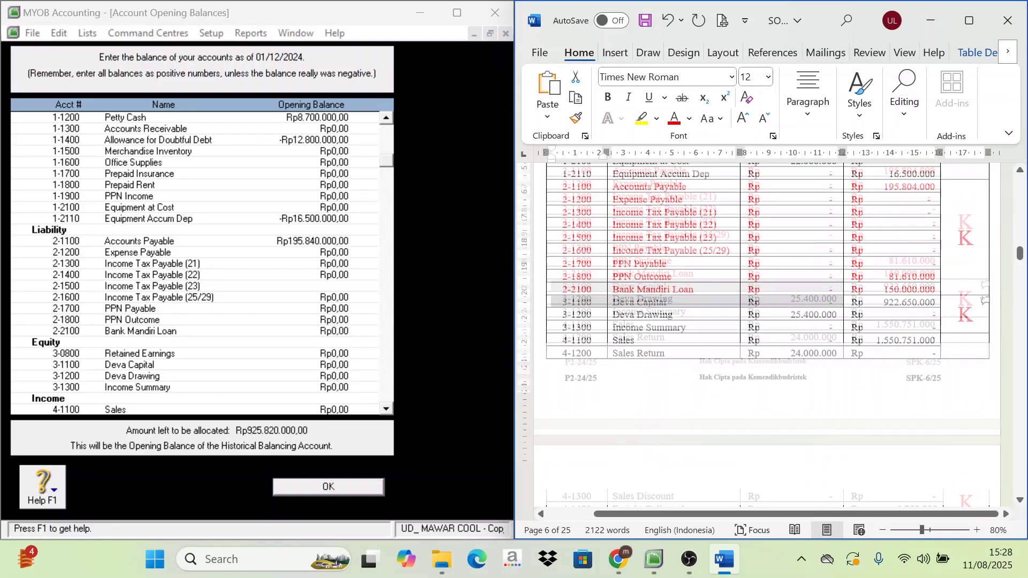
{"action": "left_click", "coordinate": [570, 275]}
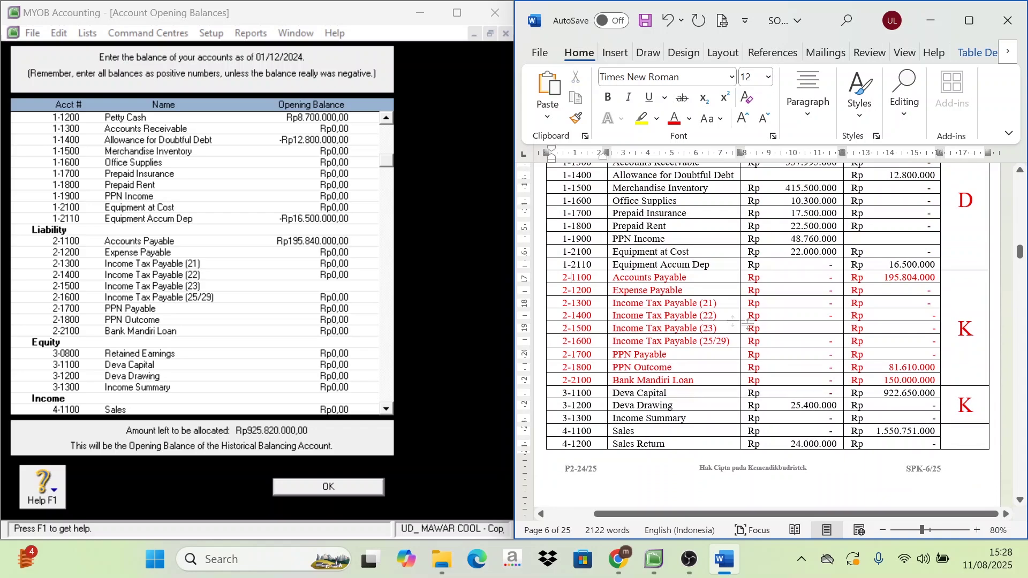
{"action": "left_click", "coordinate": [923, 379], "text": "shift"}
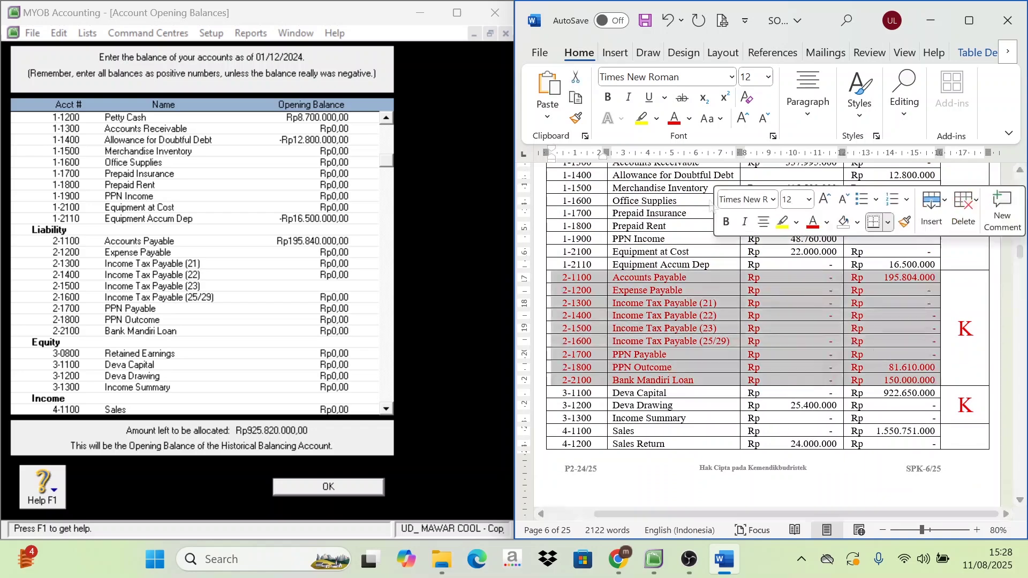
{"action": "left_click", "coordinate": [688, 119]}
{"action": "left_click", "coordinate": [679, 171]}
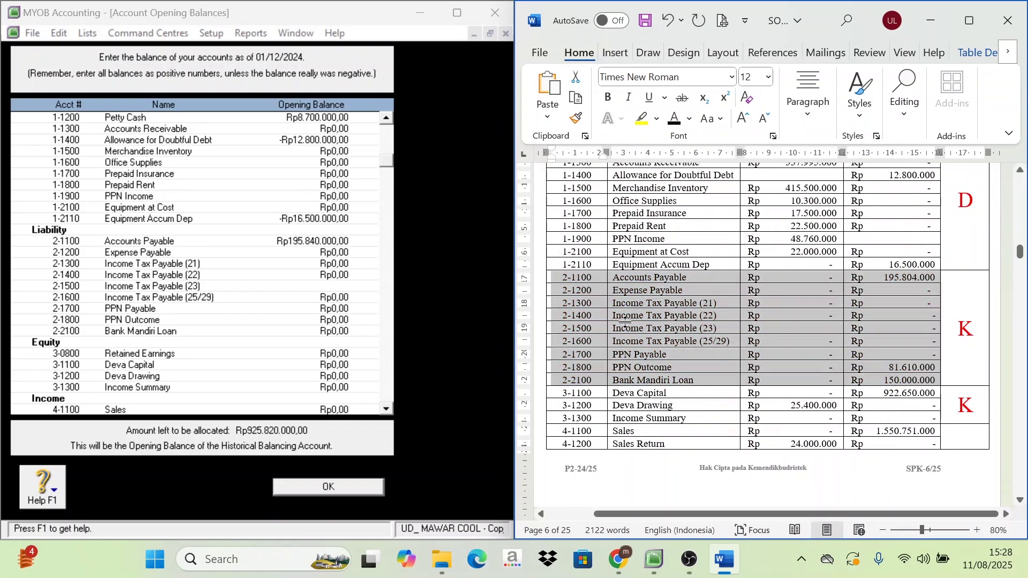
- Colour the equity rows from 3-1100 to 3-1300 Income Summary red in the trial balance
{"action": "scroll", "coordinate": [624, 321], "scroll_direction": "down", "scroll_amount": 2}
{"action": "left_click_drag", "start_coordinate": [567, 332], "coordinate": [911, 357]}
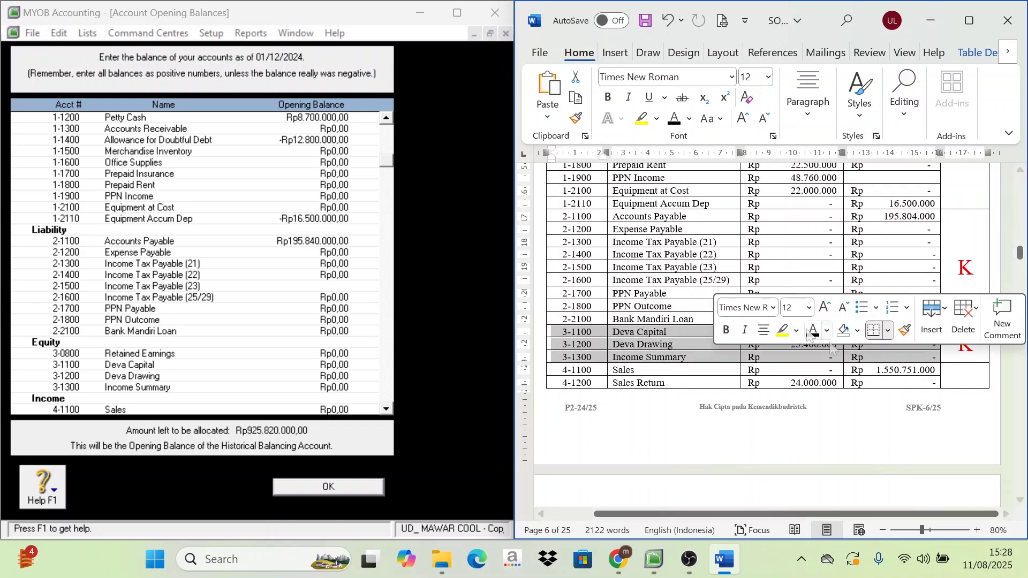
{"action": "left_click", "coordinate": [690, 123]}
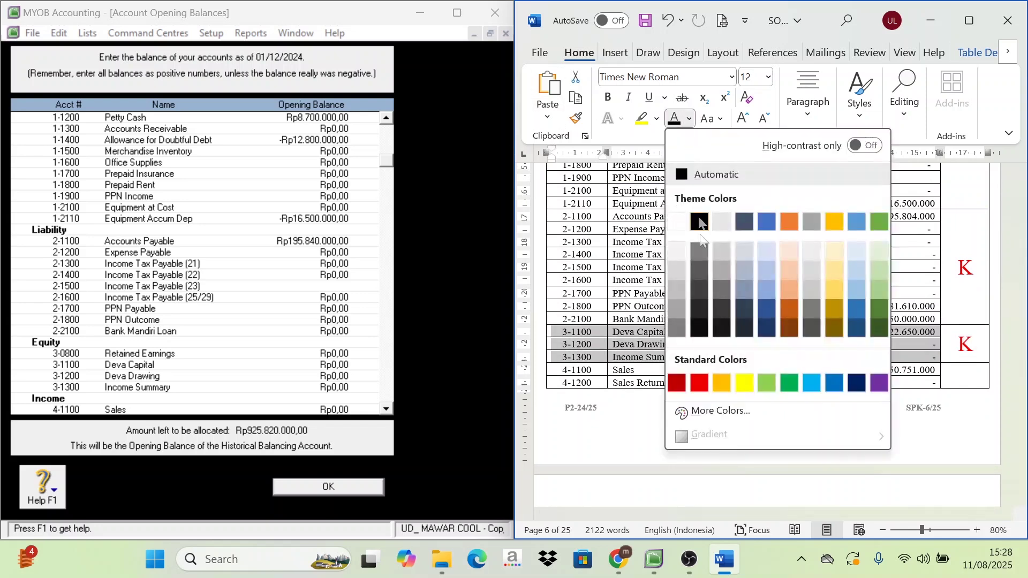
{"action": "left_click", "coordinate": [705, 377]}
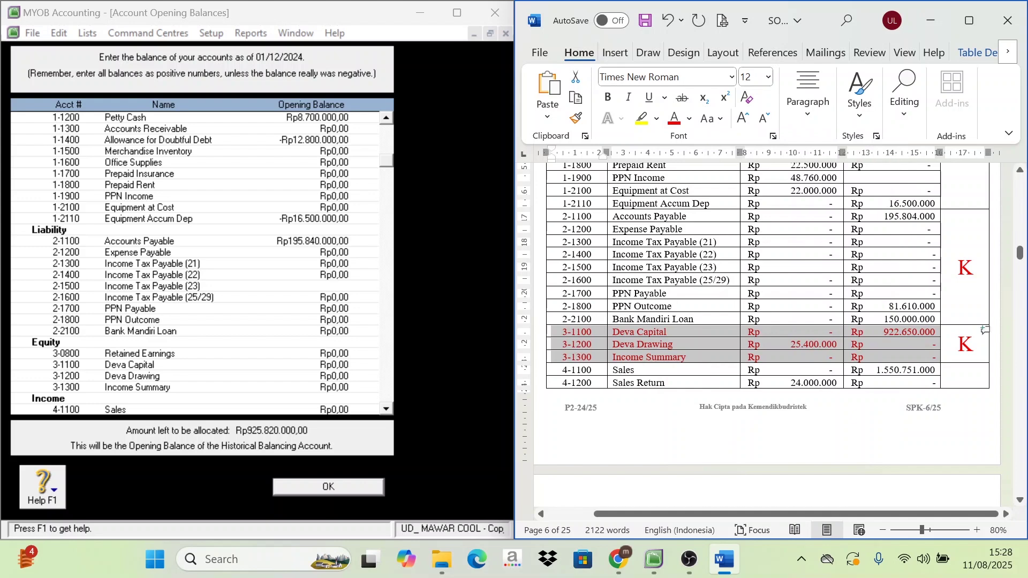
{"action": "left_click", "coordinate": [786, 344]}
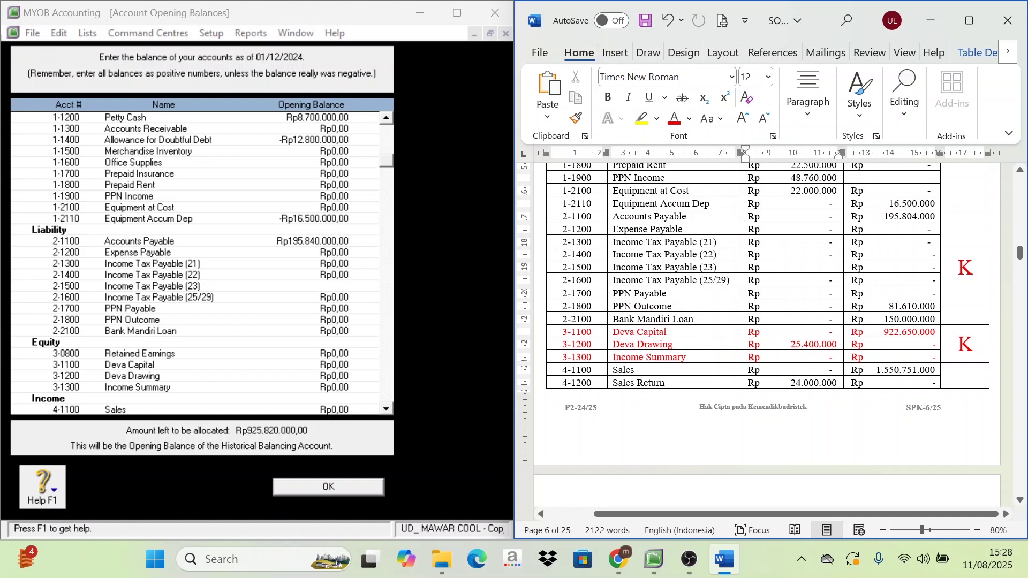
- Set the opening balance of the 3-1100 capital account under Equity to 922650000 in MYOB
{"action": "scroll", "coordinate": [768, 276], "scroll_direction": "down", "scroll_amount": 1}
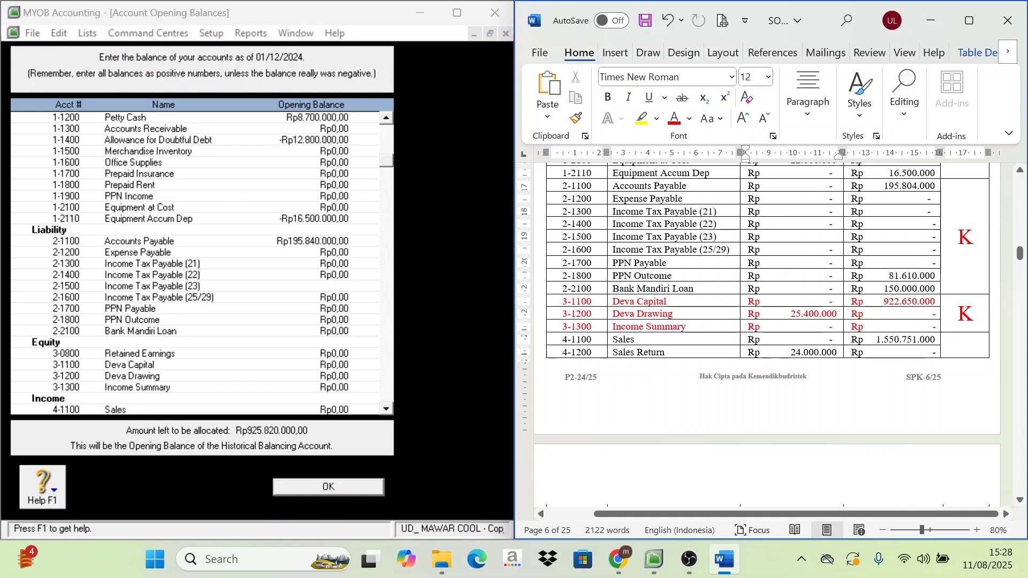
{"action": "scroll", "coordinate": [315, 290], "scroll_direction": "down", "scroll_amount": 1}
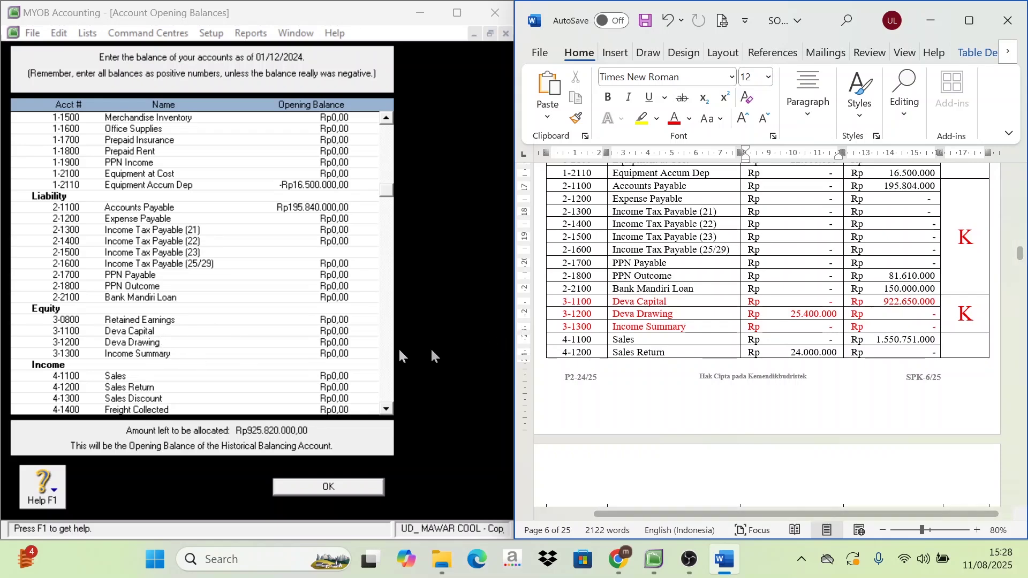
{"action": "left_click", "coordinate": [334, 332]}
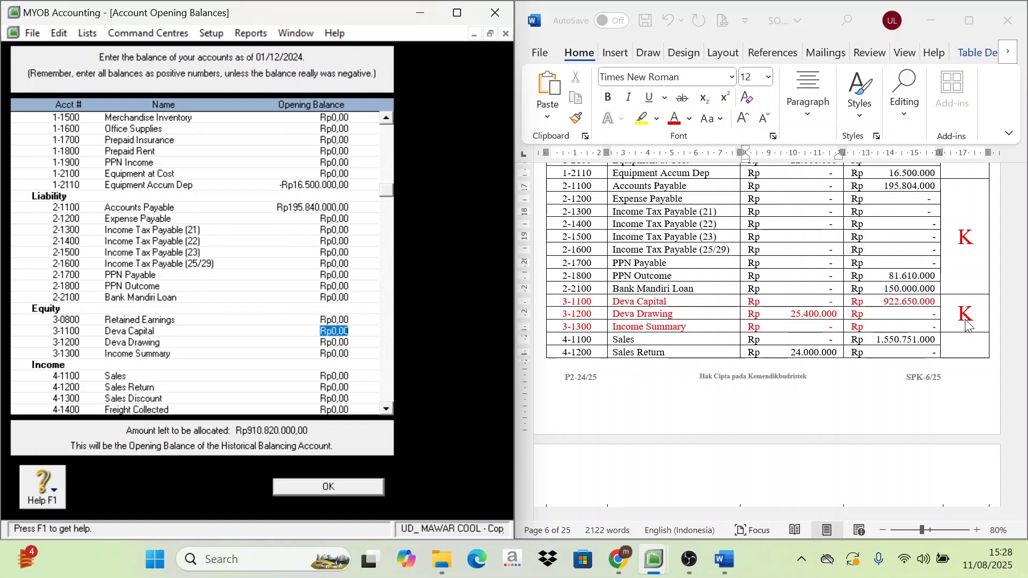
{"action": "type", "text": "9"}
{"action": "type", "text": "22."}
{"action": "type", "text": "650.000"}
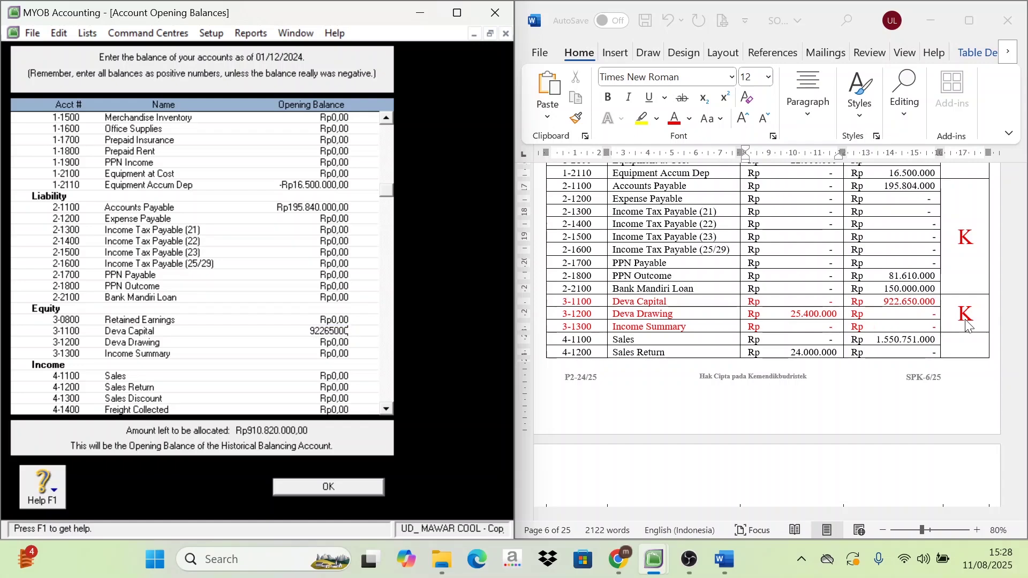
{"action": "key", "text": "Tab"}
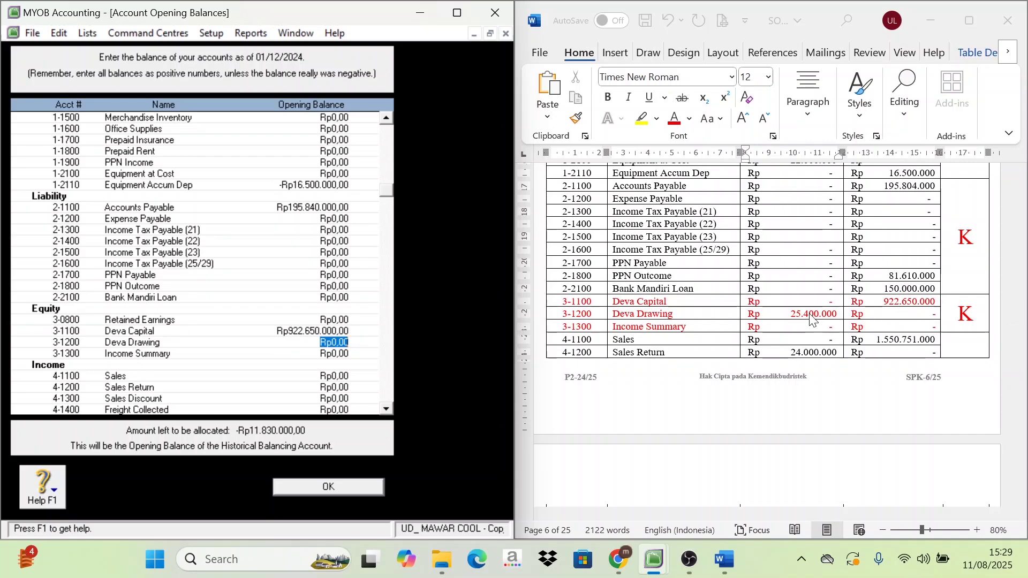
- Set the opening balance of the 3-1200 drawing account under Equity to -25400000 in MYOB
{"action": "type", "text": "25.400."}
{"action": "type", "text": "000"}
{"action": "key", "text": "Tab"}
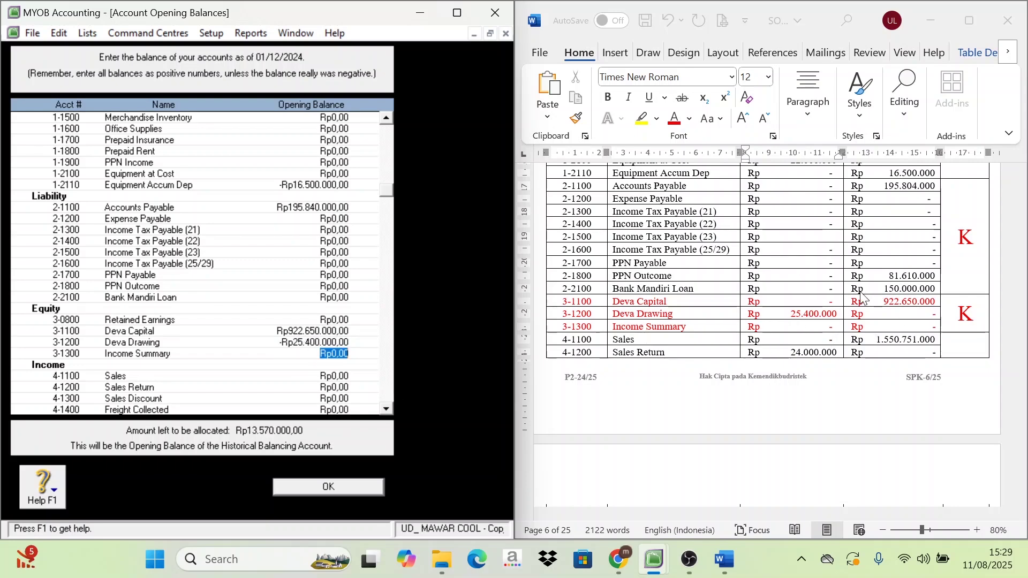
- Return the equity rows from 3-1100 to 3-1300 Income Summary to the automatic text colour in the Word trial balance
{"action": "scroll", "coordinate": [864, 305], "scroll_direction": "down", "scroll_amount": 3}
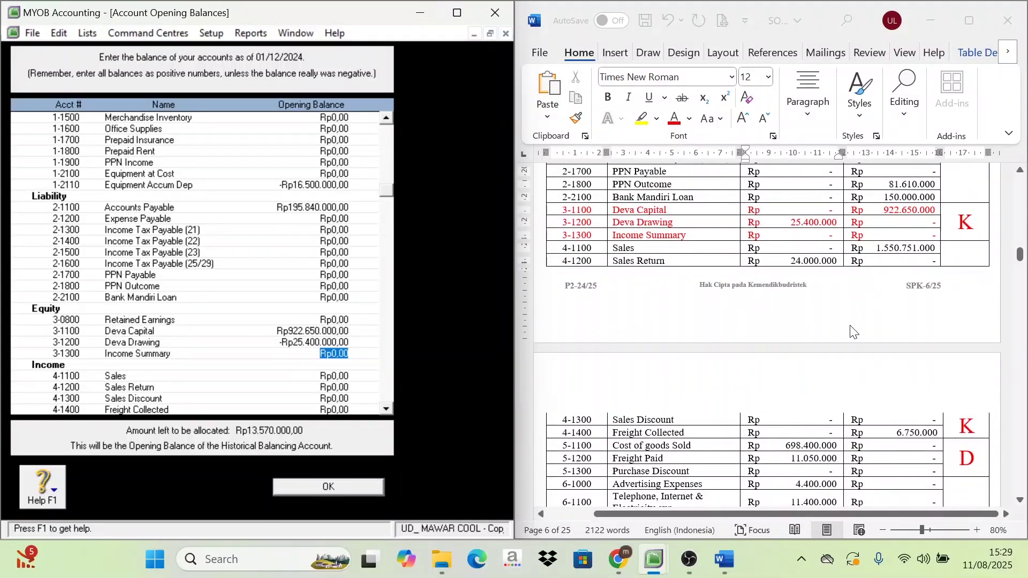
{"action": "mouse_move", "coordinate": [592, 220]}
{"action": "left_mouse_down"}
{"action": "mouse_move", "coordinate": [986, 208]}
{"action": "mouse_move", "coordinate": [980, 236]}
{"action": "left_mouse_up"}
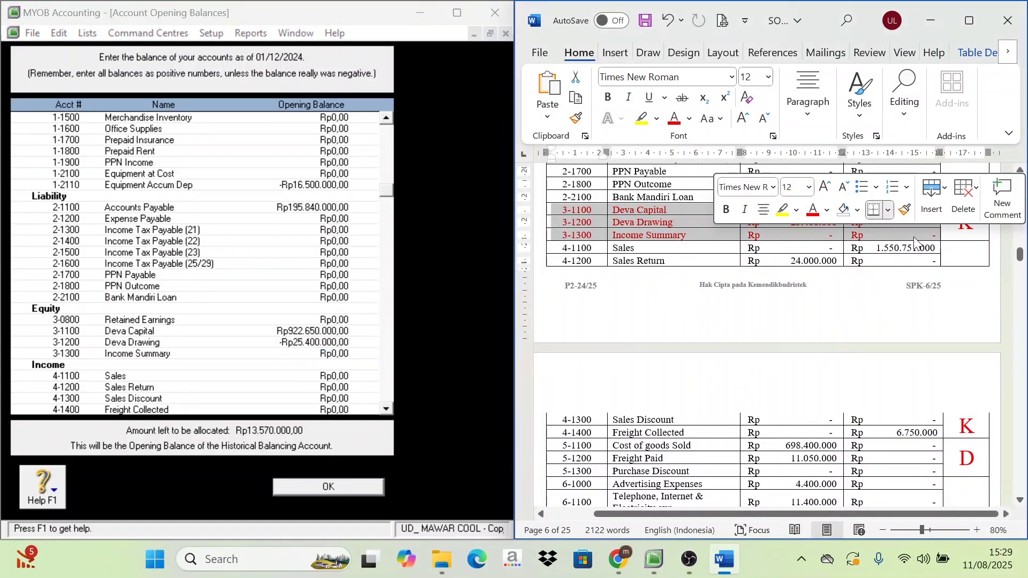
{"action": "left_click", "coordinate": [689, 119]}
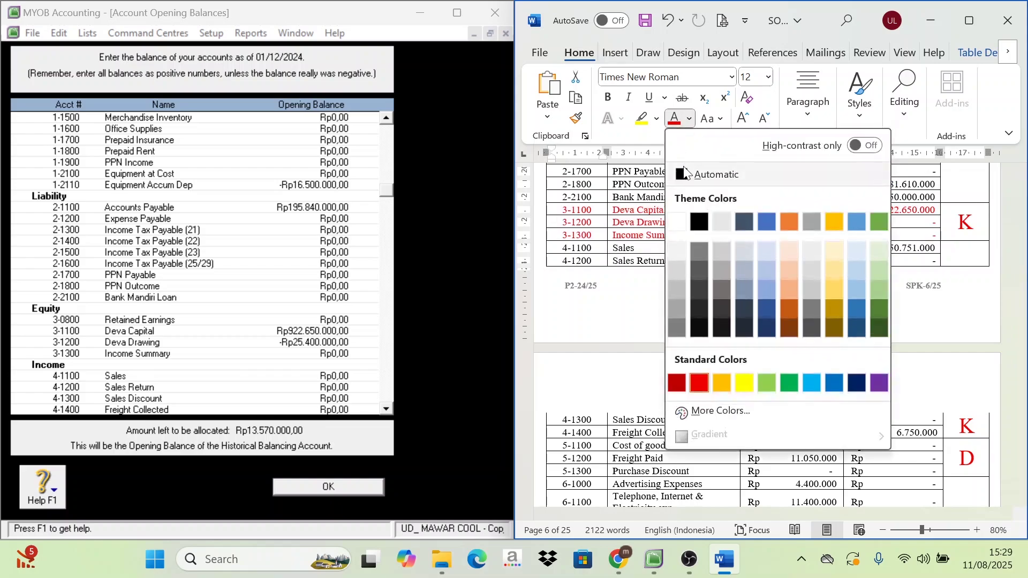
{"action": "left_click", "coordinate": [698, 175]}
- Review the Saldo Normal marks for each account group in the trial balance, from the 1-1100 assets through the 9-1300 expenses
{"action": "scroll", "coordinate": [748, 302], "scroll_direction": "up", "scroll_amount": 6}
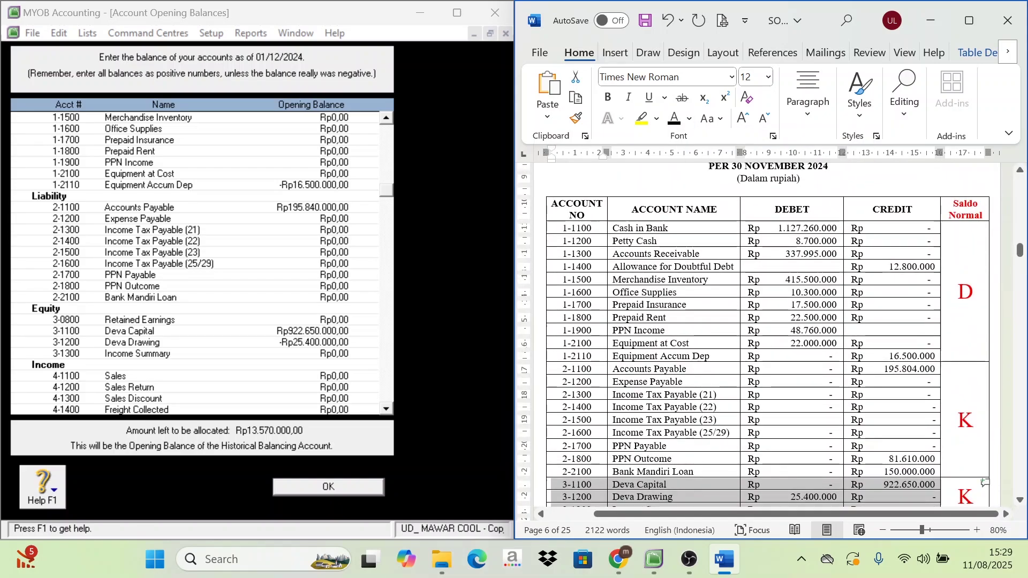
{"action": "scroll", "coordinate": [769, 335], "scroll_direction": "down", "scroll_amount": 3}
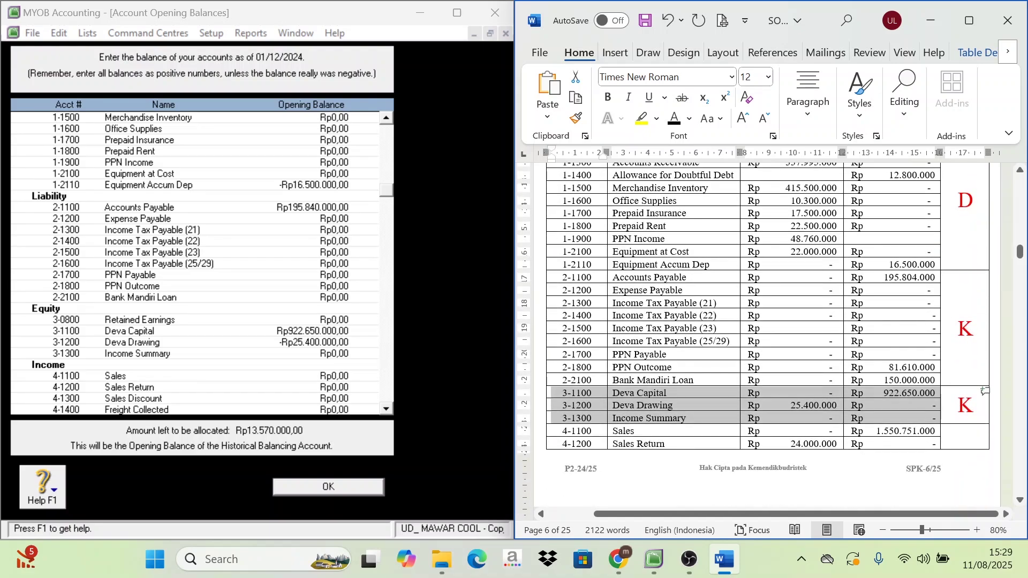
{"action": "scroll", "coordinate": [984, 391], "scroll_direction": "down", "scroll_amount": 2}
{"action": "left_click", "coordinate": [754, 357]}
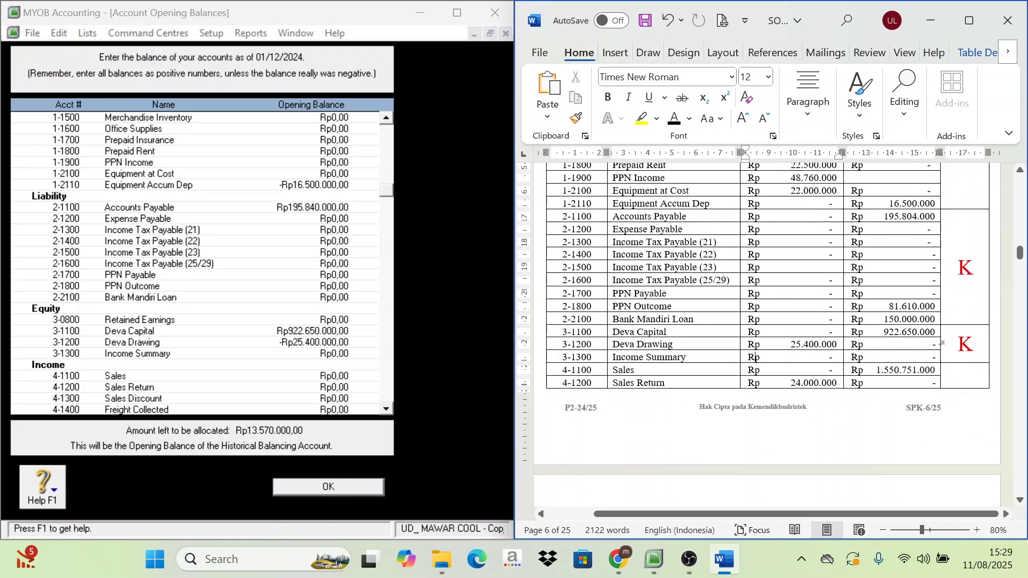
{"action": "left_click", "coordinate": [965, 344]}
{"action": "scroll", "coordinate": [965, 344], "scroll_direction": "down", "scroll_amount": 5}
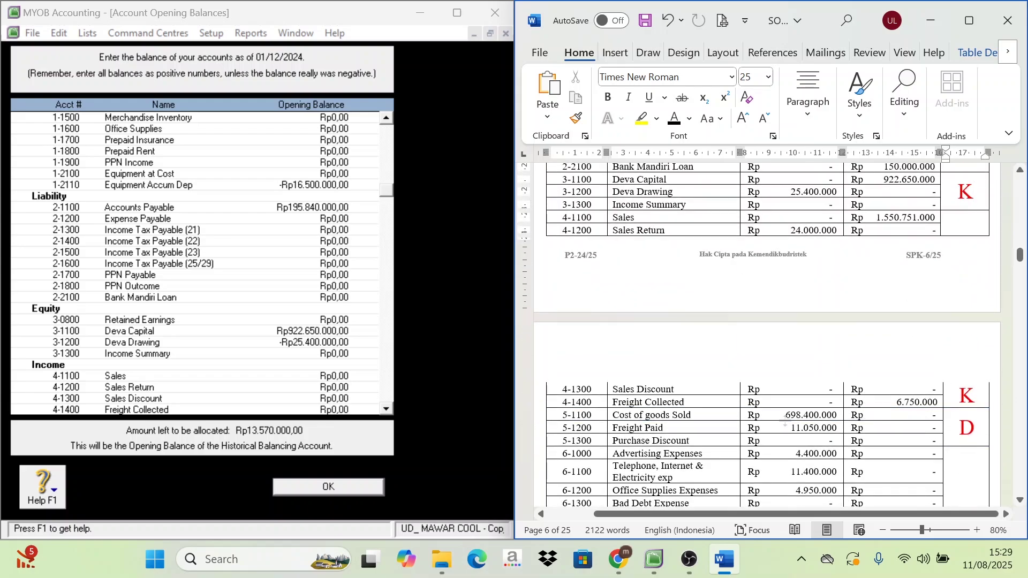
{"action": "scroll", "coordinate": [785, 420], "scroll_direction": "down", "scroll_amount": 2}
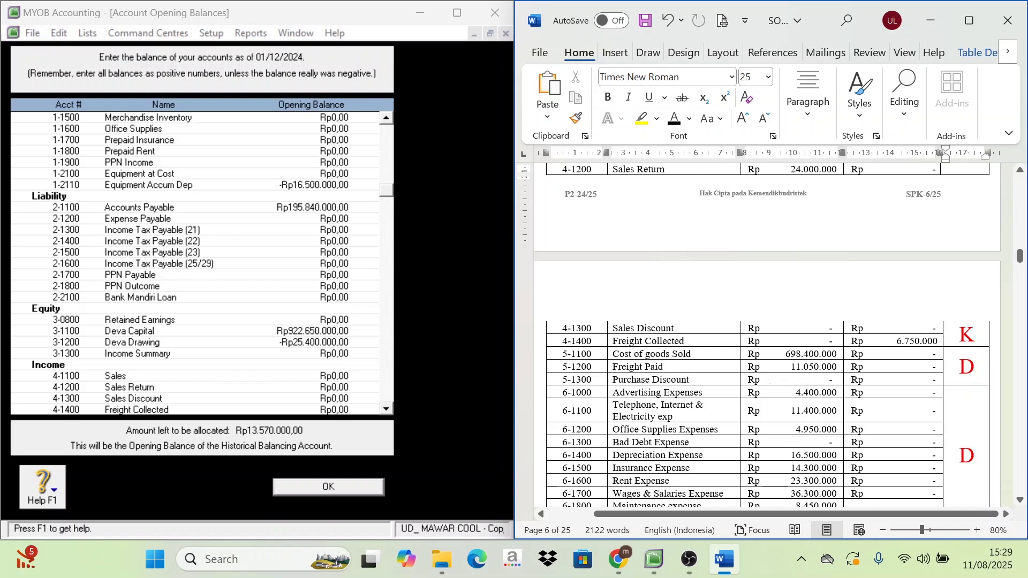
{"action": "scroll", "coordinate": [637, 359], "scroll_direction": "down", "scroll_amount": 2}
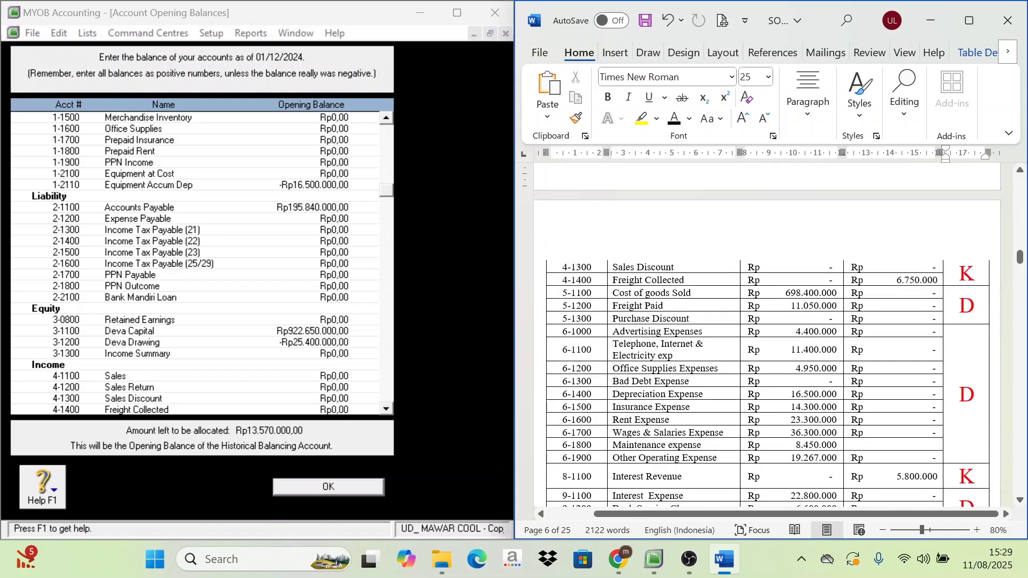
{"action": "left_click_drag", "start_coordinate": [572, 331], "coordinate": [578, 476]}
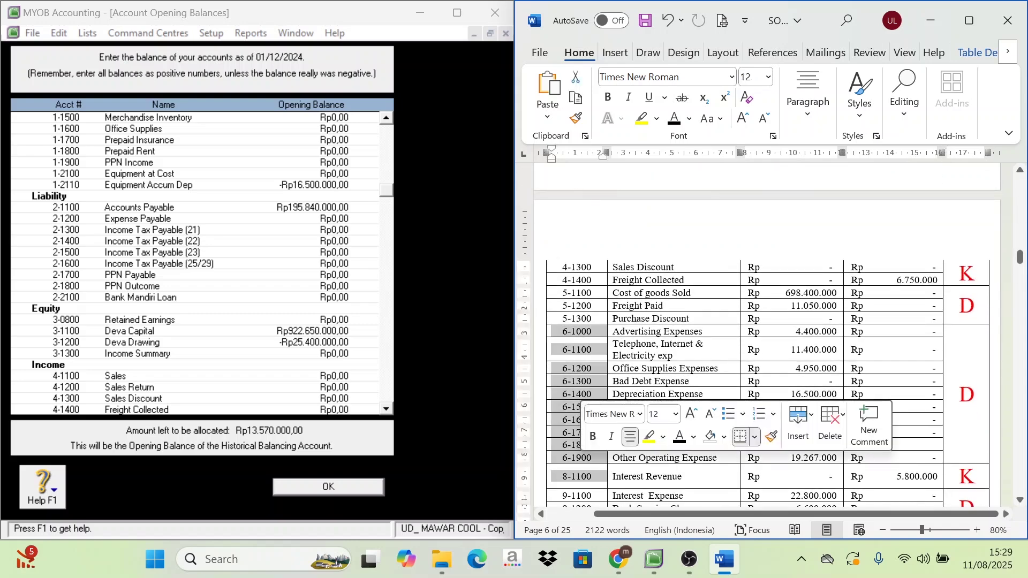
{"action": "scroll", "coordinate": [985, 251], "scroll_direction": "down", "scroll_amount": 2}
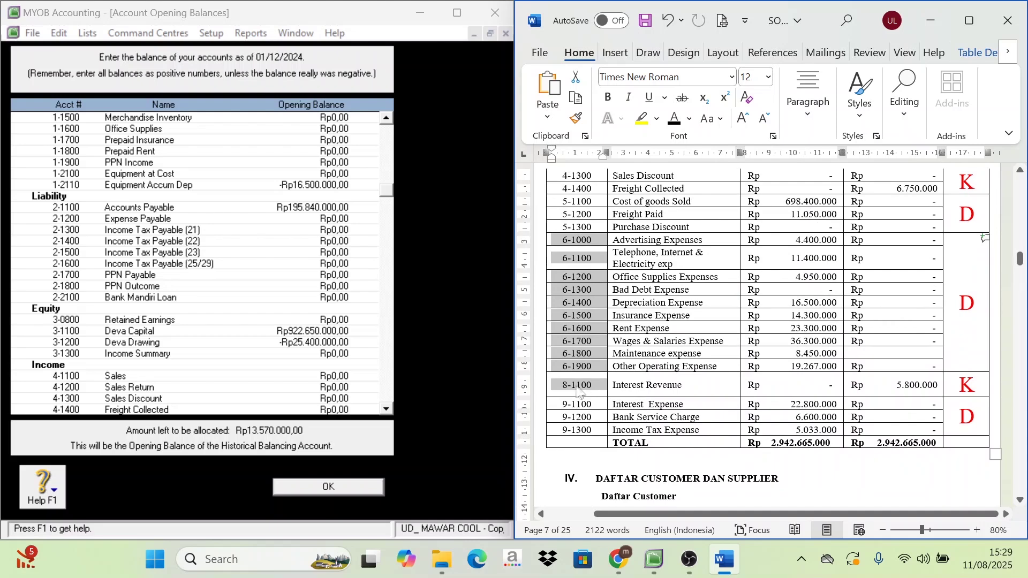
{"action": "left_click", "coordinate": [571, 386]}
{"action": "left_click", "coordinate": [974, 385]}
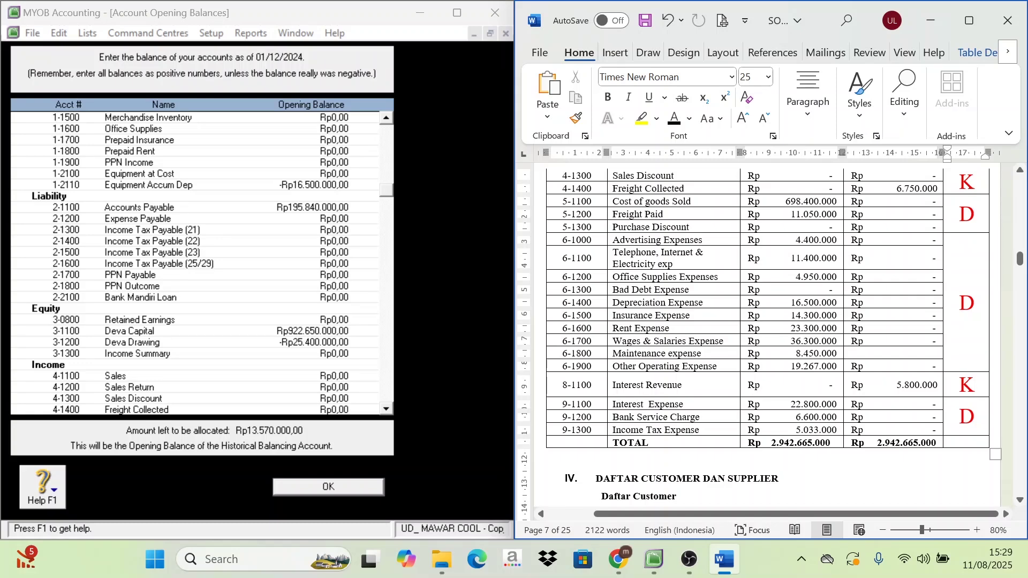
{"action": "left_click_drag", "start_coordinate": [571, 404], "coordinate": [571, 430]}
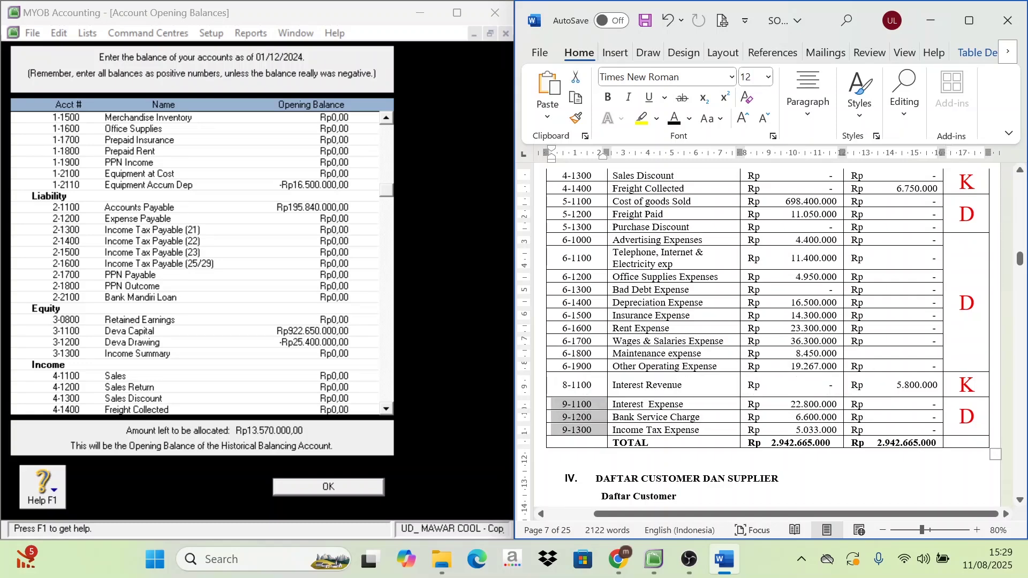
{"action": "left_click", "coordinate": [975, 417]}
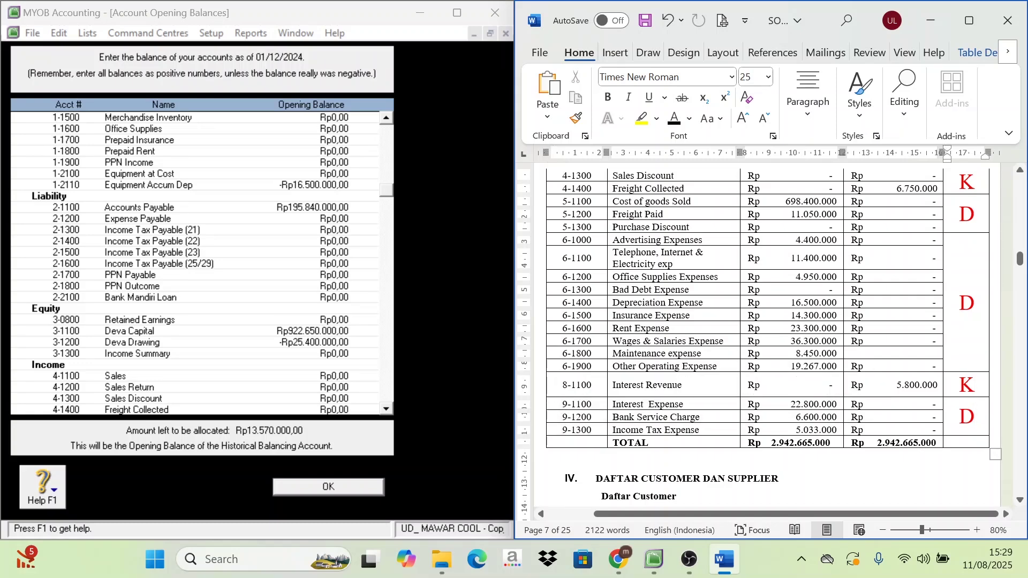
- Colour the credit amount of 1-1400 Allowance for Doubtful Debt red in the trial balance
{"action": "scroll", "coordinate": [895, 410], "scroll_direction": "up", "scroll_amount": 5}
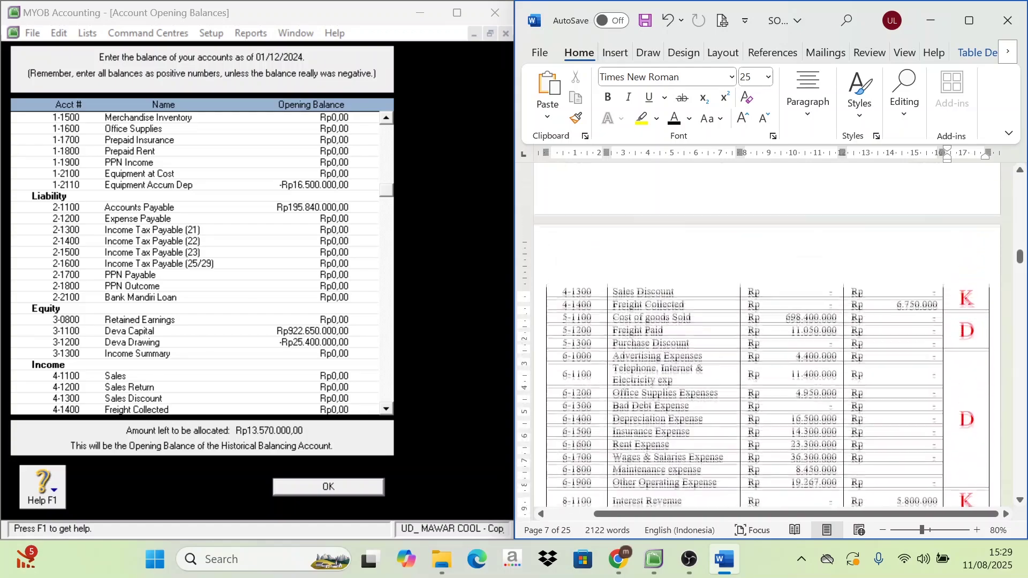
{"action": "scroll", "coordinate": [895, 410], "scroll_direction": "up", "scroll_amount": 6}
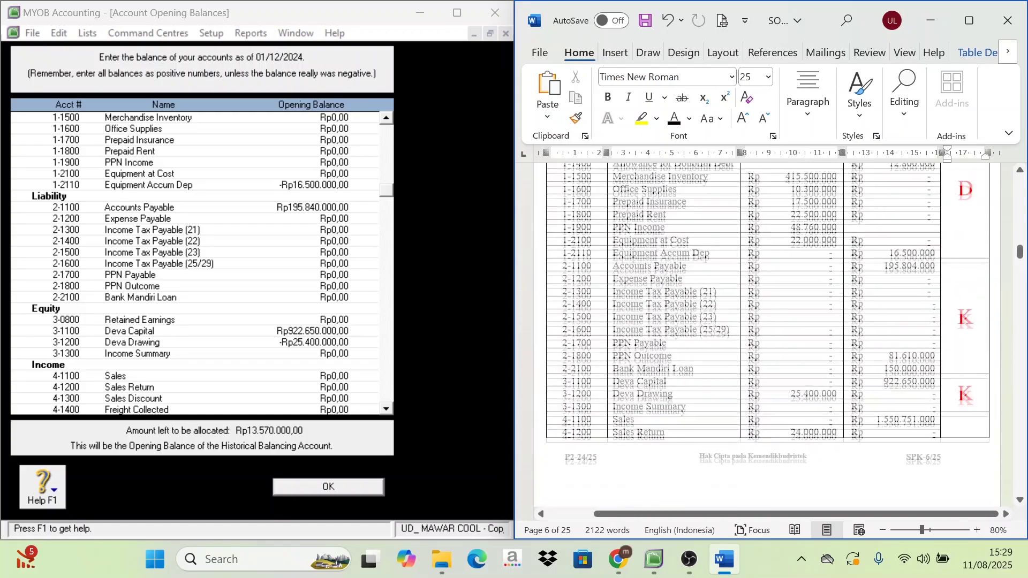
{"action": "scroll", "coordinate": [895, 410], "scroll_direction": "up", "scroll_amount": 2}
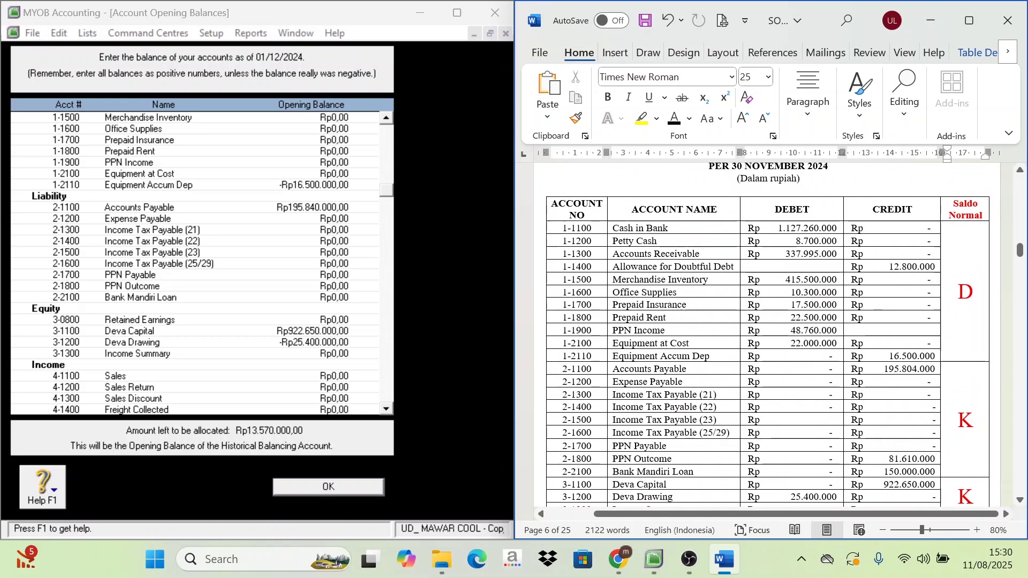
{"action": "left_click_drag", "start_coordinate": [851, 267], "coordinate": [937, 266]}
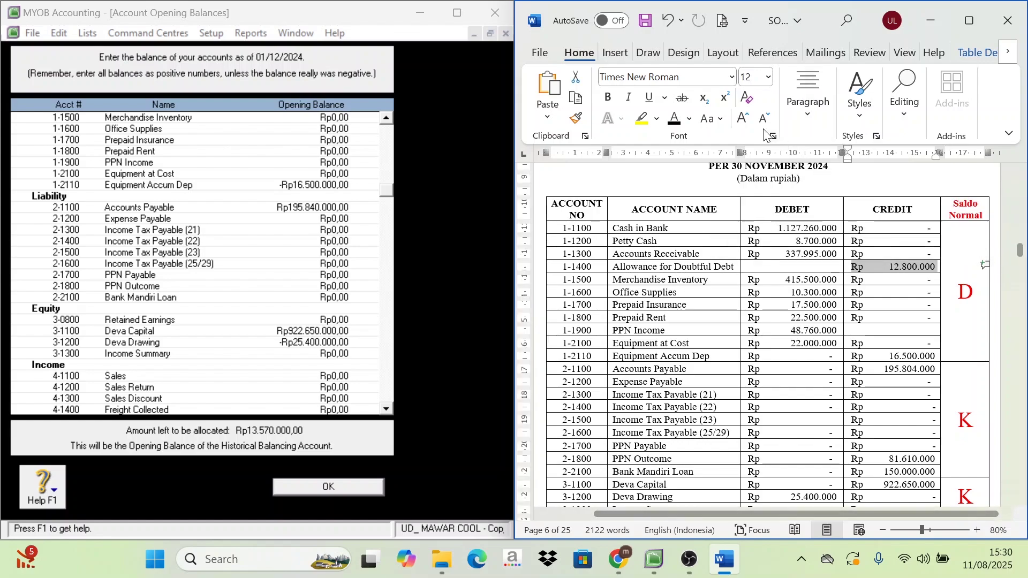
{"action": "left_click", "coordinate": [689, 118]}
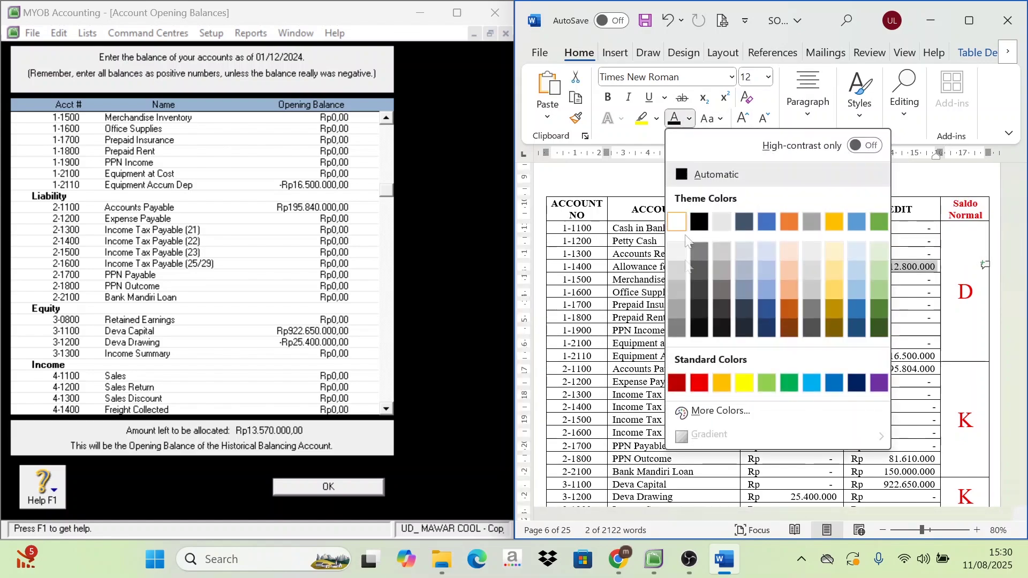
{"action": "left_click", "coordinate": [700, 383]}
- Colour the debit amount of the 3-1200 drawing account red in the trial balance
{"action": "scroll", "coordinate": [699, 383], "scroll_direction": "down", "scroll_amount": 3}
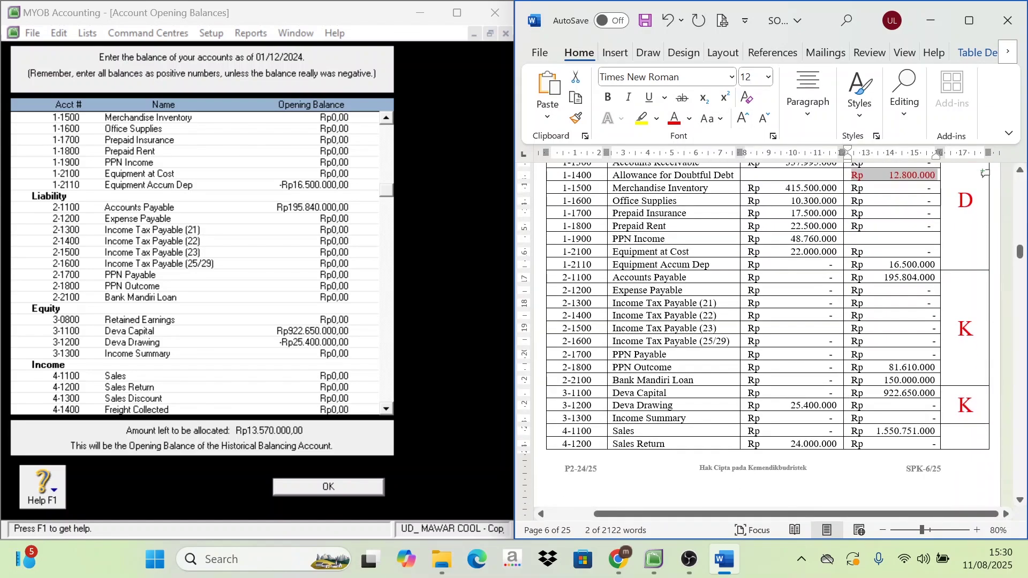
{"action": "scroll", "coordinate": [759, 335], "scroll_direction": "down", "scroll_amount": 2}
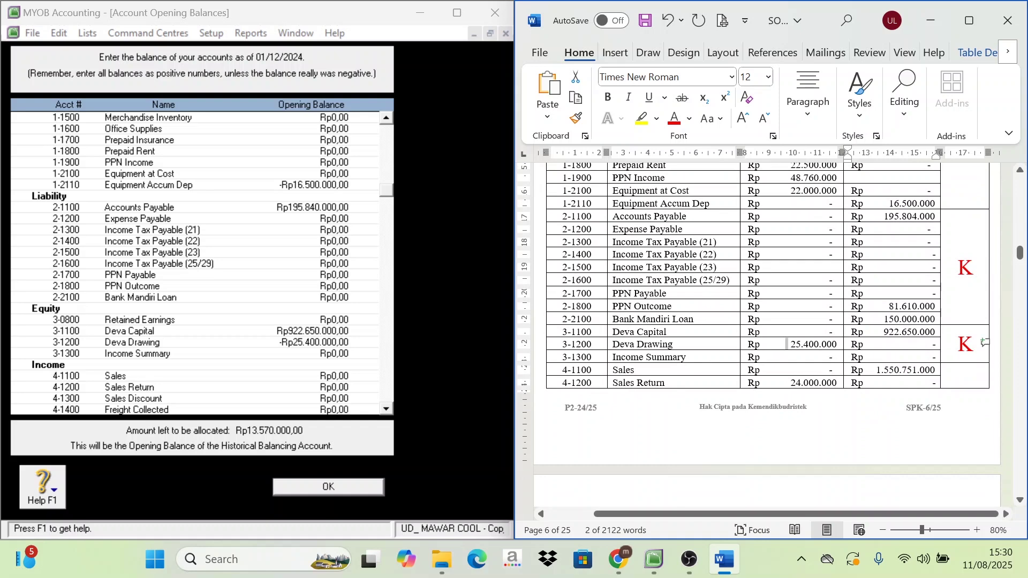
{"action": "left_click_drag", "start_coordinate": [786, 344], "coordinate": [844, 350]}
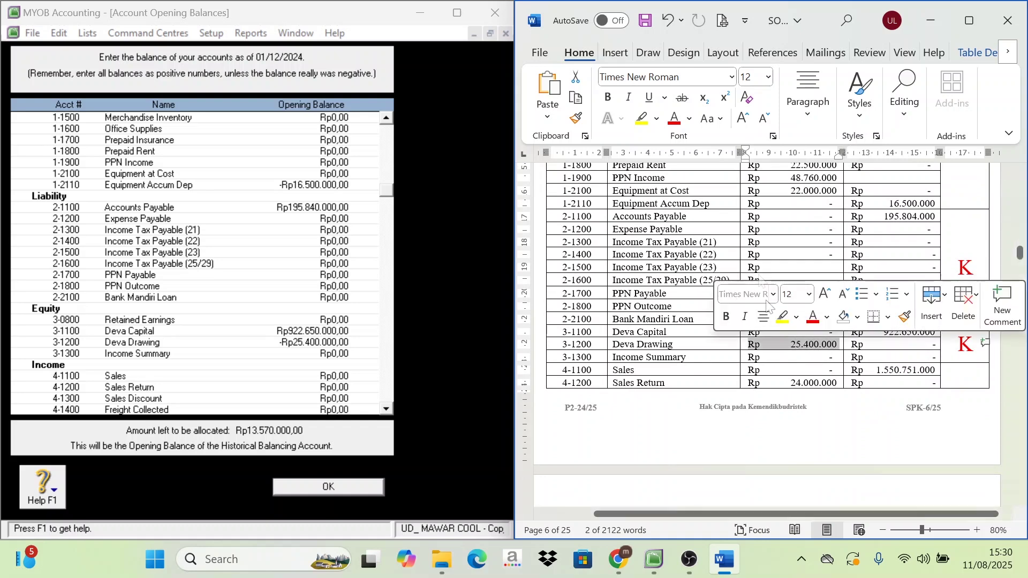
{"action": "left_click", "coordinate": [674, 119]}
{"action": "left_click", "coordinate": [798, 319]}
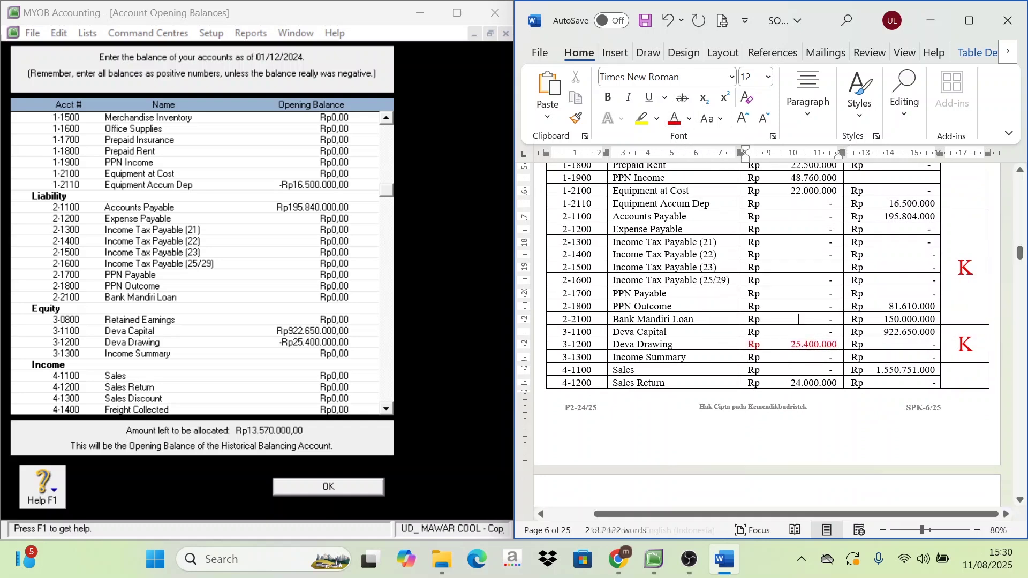
- Look through the whole trial balance for amounts that stand on the opposite side of their account's normal balance
{"action": "scroll", "coordinate": [758, 321], "scroll_direction": "down", "scroll_amount": 1}
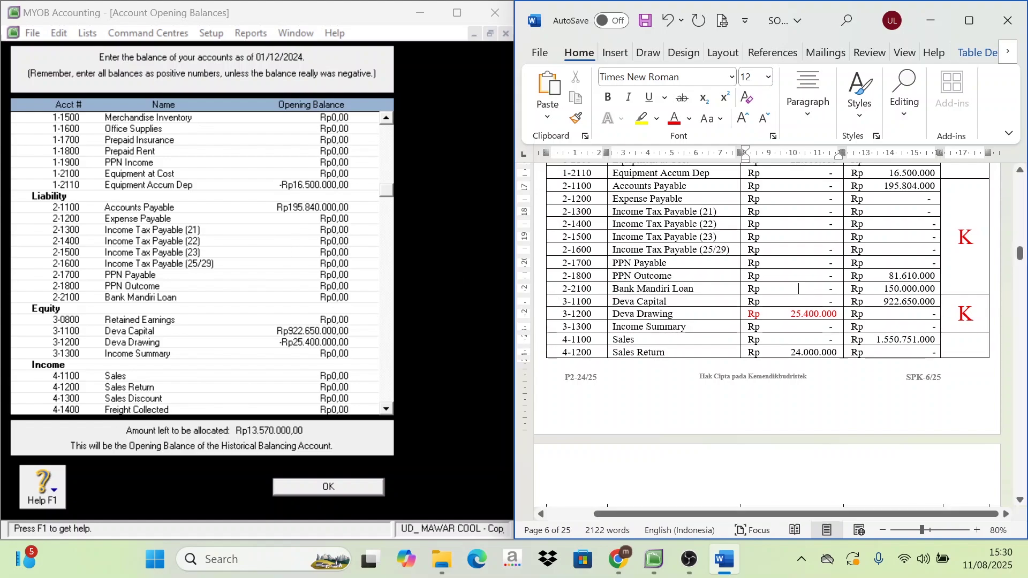
{"action": "scroll", "coordinate": [798, 289], "scroll_direction": "down", "scroll_amount": 10}
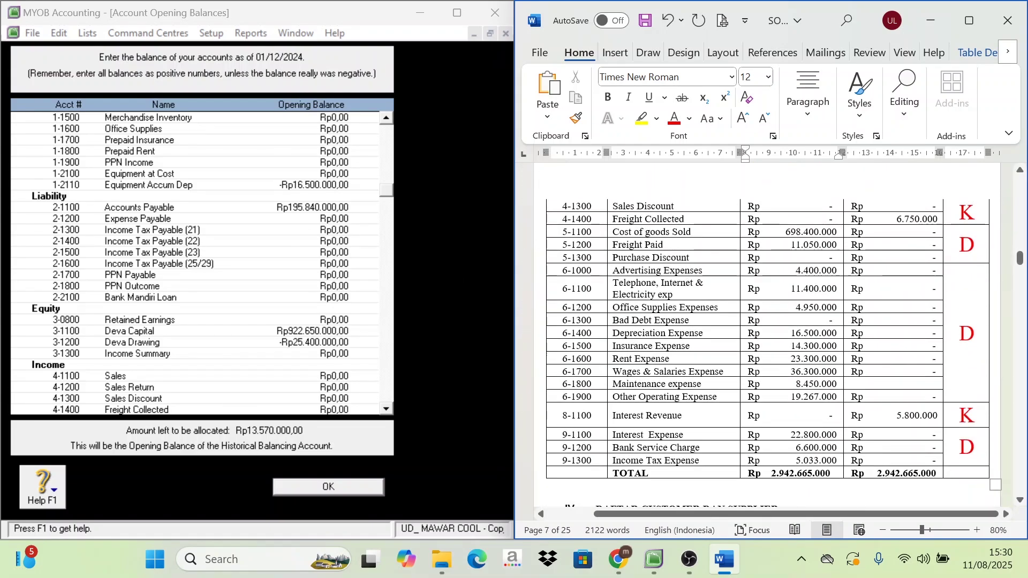
{"action": "scroll", "coordinate": [810, 380], "scroll_direction": "down", "scroll_amount": 2}
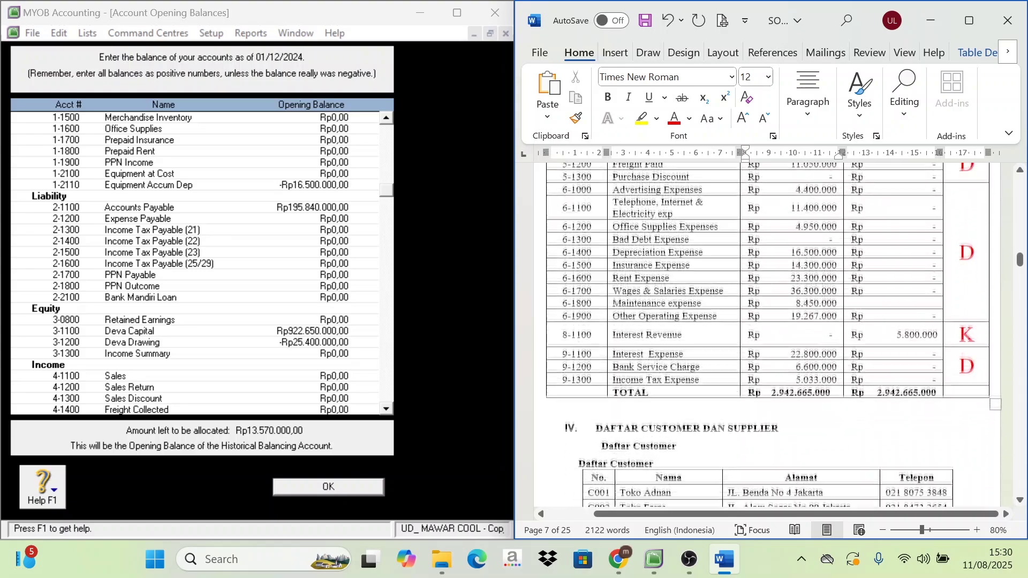
{"action": "scroll", "coordinate": [810, 381], "scroll_direction": "up", "scroll_amount": 1}
{"action": "scroll", "coordinate": [810, 380], "scroll_direction": "up", "scroll_amount": 3}
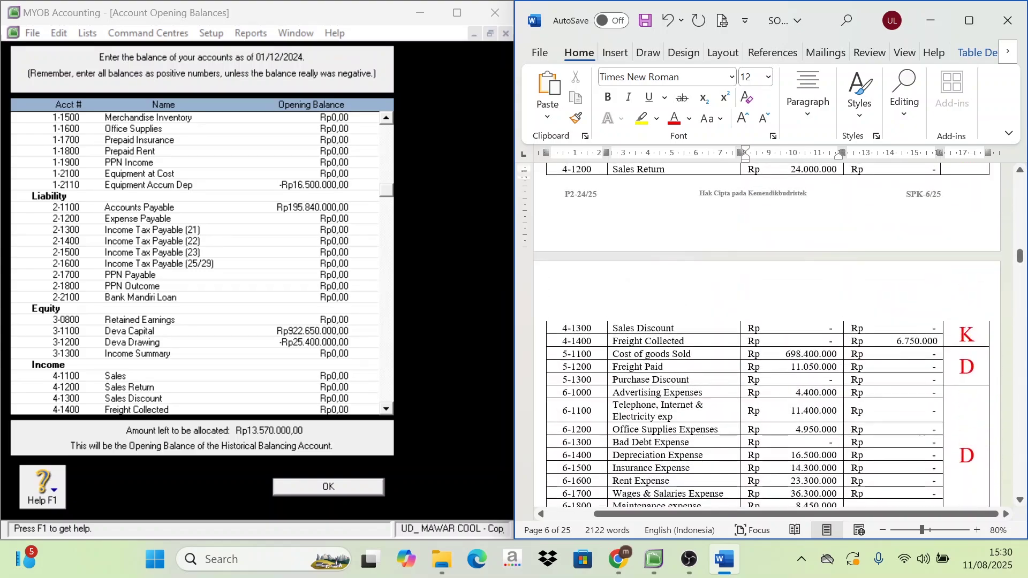
{"action": "scroll", "coordinate": [830, 413], "scroll_direction": "up", "scroll_amount": 12}
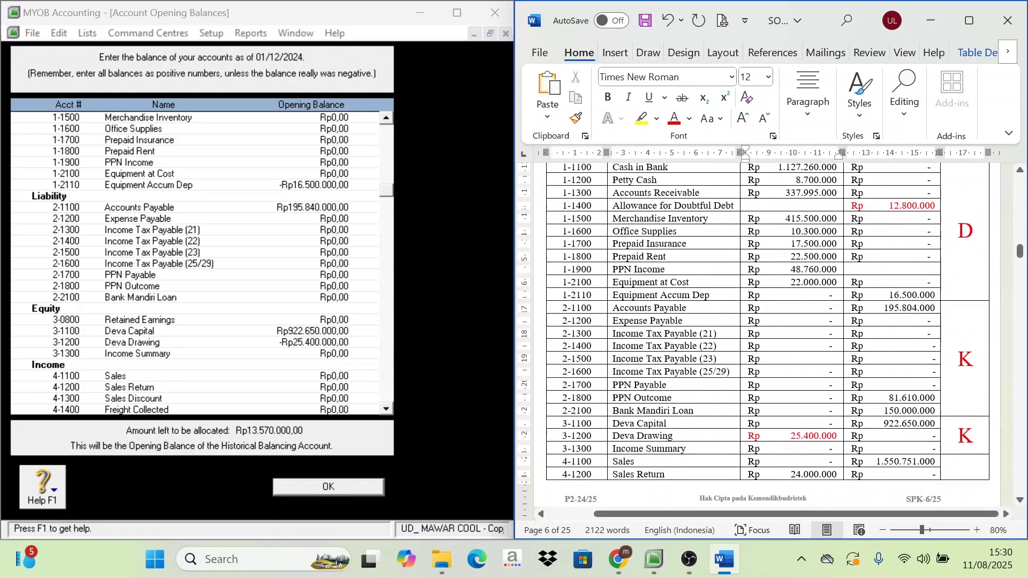
{"action": "scroll", "coordinate": [831, 413], "scroll_direction": "down", "scroll_amount": 12}
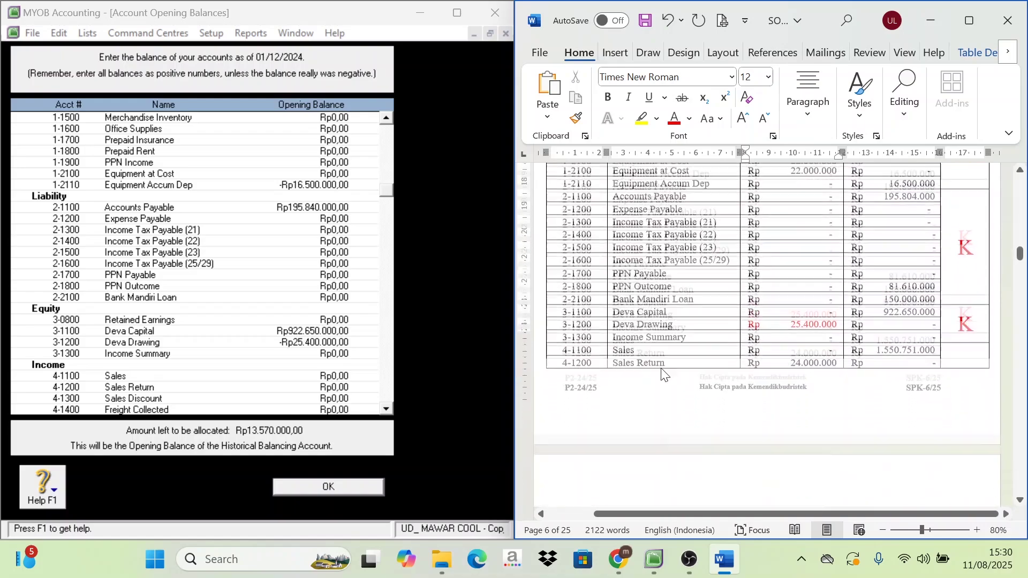
{"action": "scroll", "coordinate": [830, 413], "scroll_direction": "down", "scroll_amount": 3}
- Switch to the other MYOB Accounting window with the filled-in opening balances and review them from assets through 9-1300 Income Tax Expense
{"action": "mouse_move", "coordinate": [654, 559]}
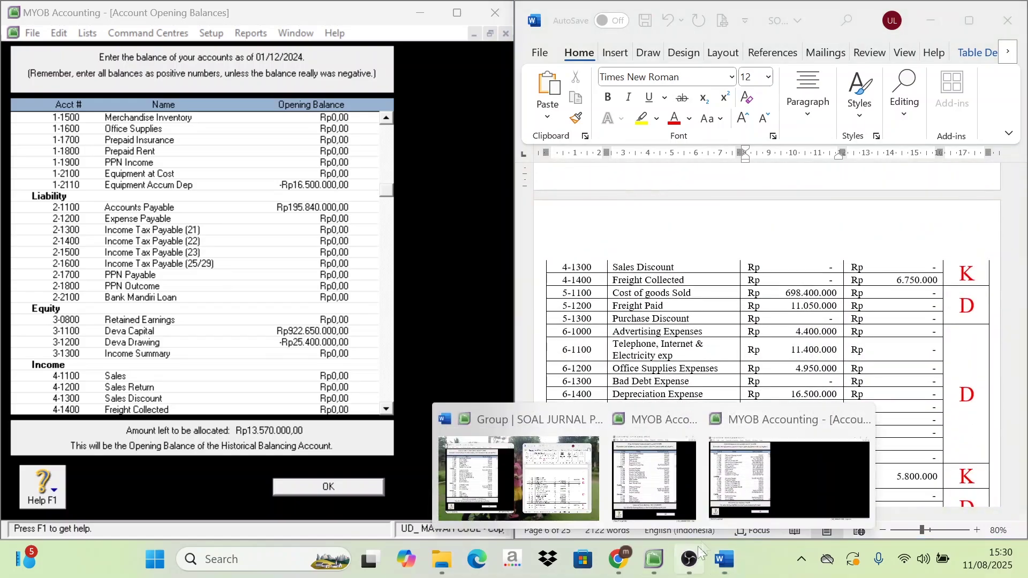
{"action": "left_click", "coordinate": [739, 499]}
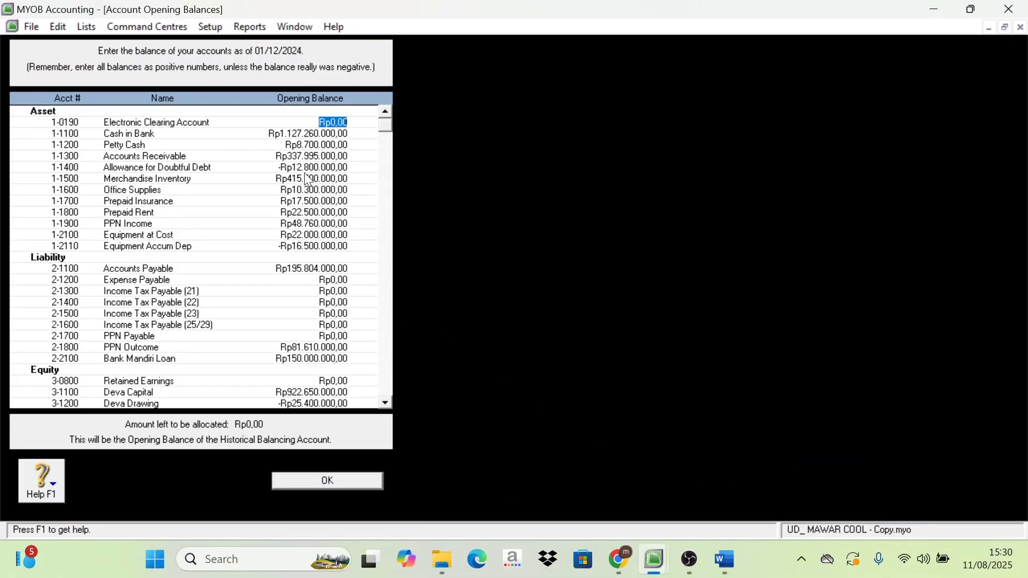
{"action": "scroll", "coordinate": [284, 225], "scroll_direction": "down", "scroll_amount": 4}
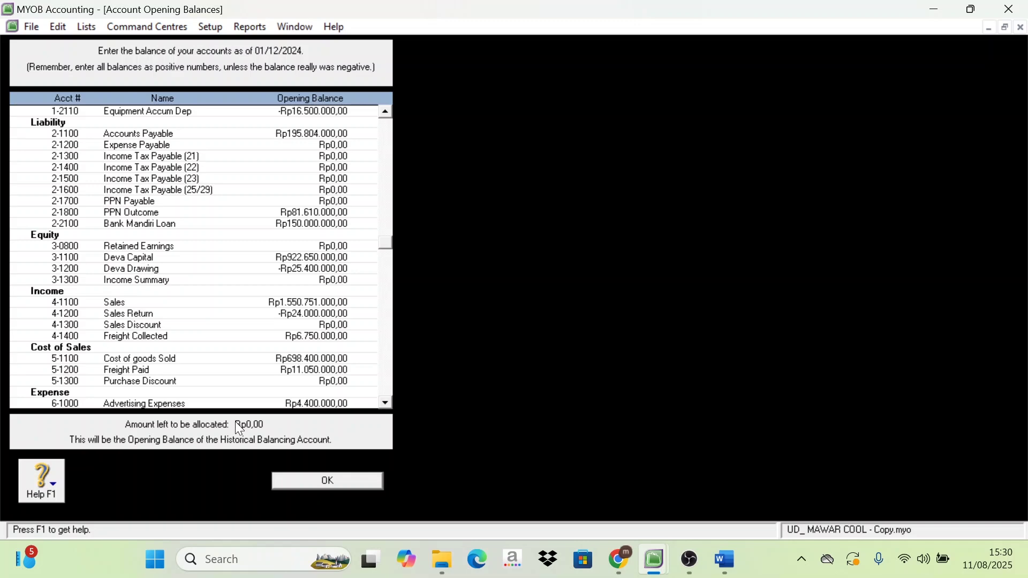
{"action": "scroll", "coordinate": [293, 396], "scroll_direction": "up", "scroll_amount": 4}
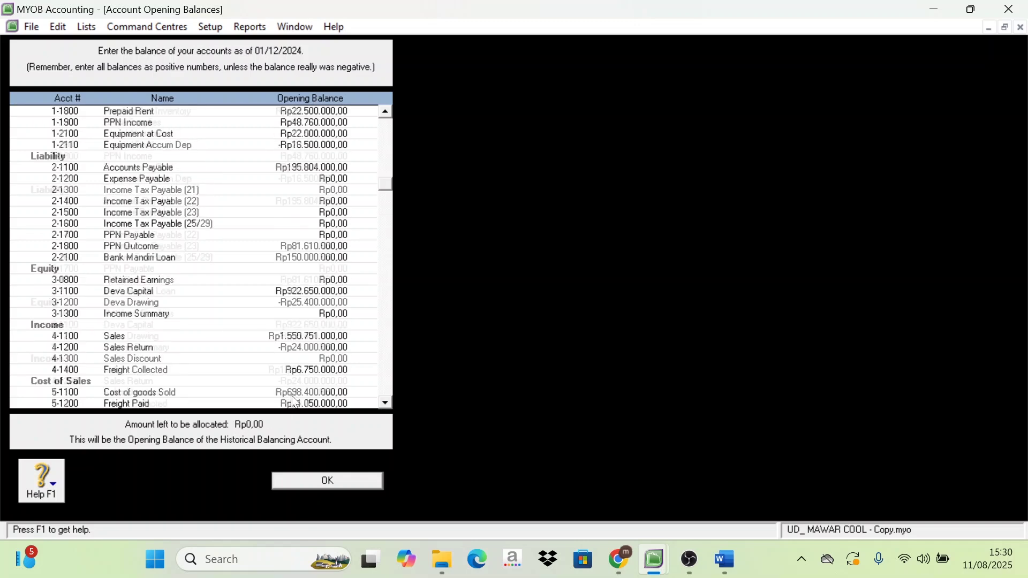
{"action": "left_click", "coordinate": [725, 560]}
{"action": "left_click", "coordinate": [300, 246]}
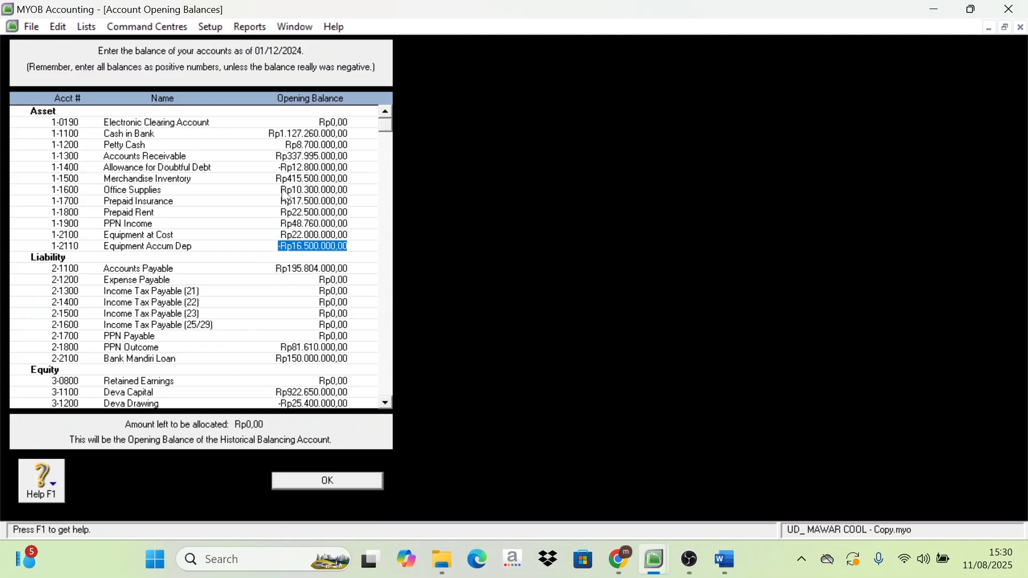
{"action": "scroll", "coordinate": [241, 297], "scroll_direction": "down", "scroll_amount": 9}
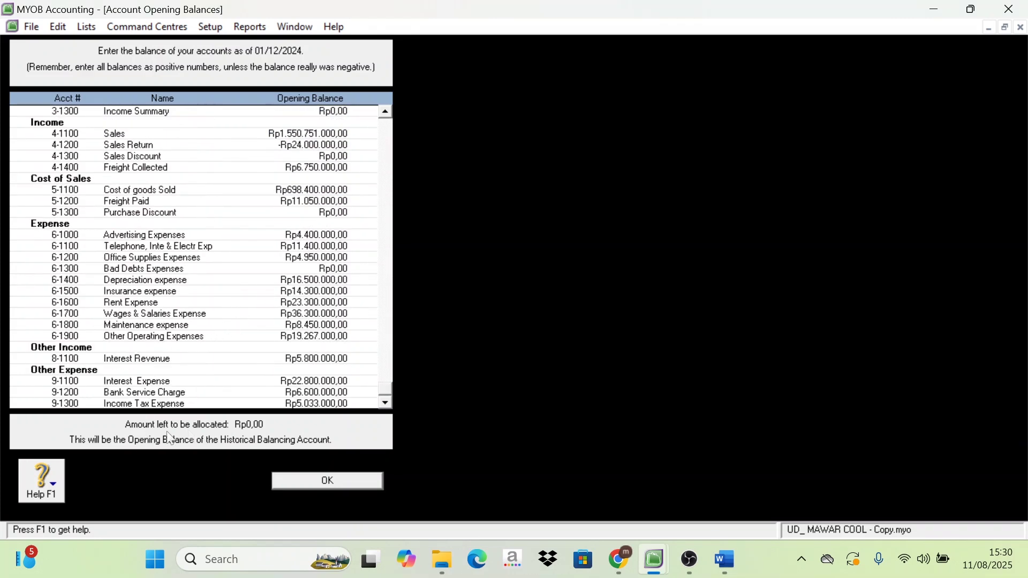
- Recheck the Word trial balance, and confirm the completed account opening balances in the maximised MYOB Accounting window
{"action": "scroll", "coordinate": [771, 348], "scroll_direction": "down", "scroll_amount": 6}
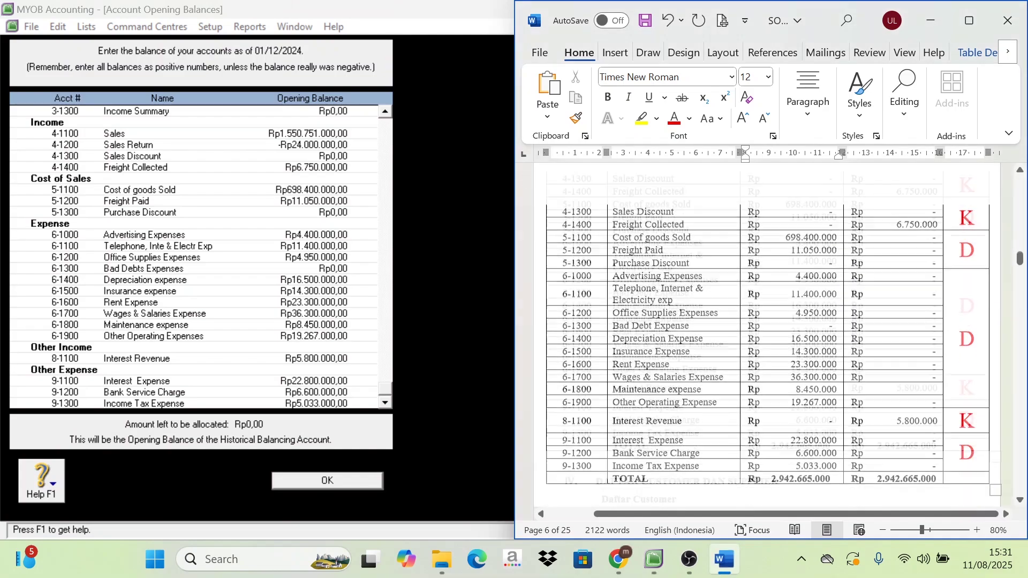
{"action": "scroll", "coordinate": [771, 348], "scroll_direction": "up", "scroll_amount": 8}
{"action": "scroll", "coordinate": [771, 348], "scroll_direction": "up", "scroll_amount": 4}
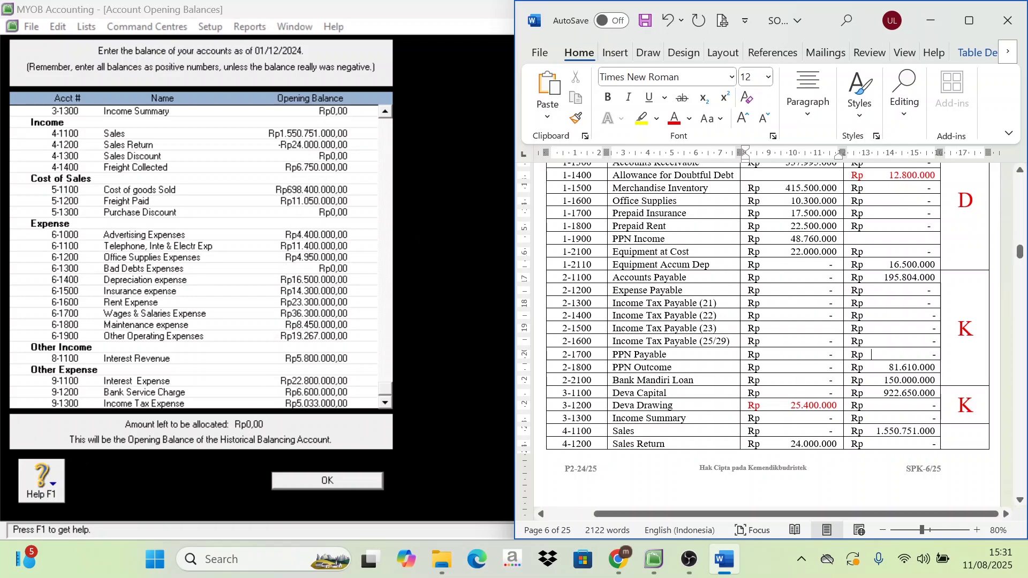
{"action": "scroll", "coordinate": [871, 354], "scroll_direction": "up", "scroll_amount": 6}
{"action": "scroll", "coordinate": [871, 354], "scroll_direction": "down", "scroll_amount": 3}
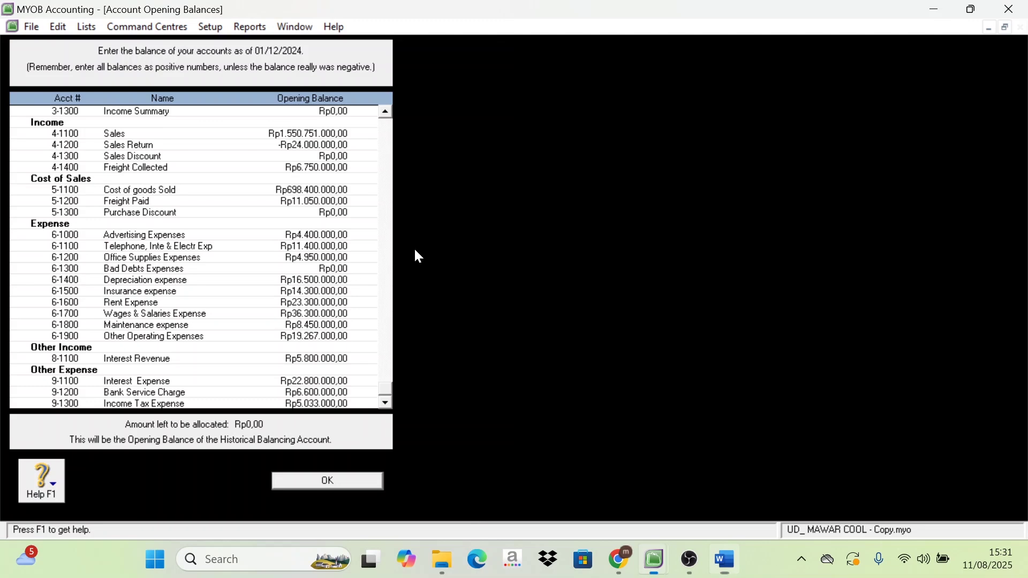
{"action": "left_click", "coordinate": [419, 256]}
{"action": "left_click", "coordinate": [345, 484]}
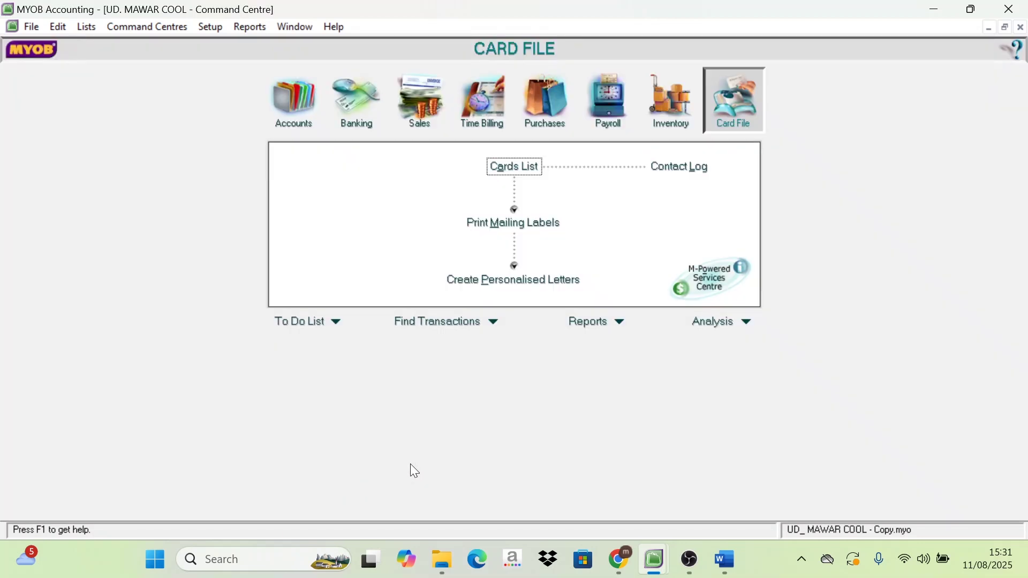